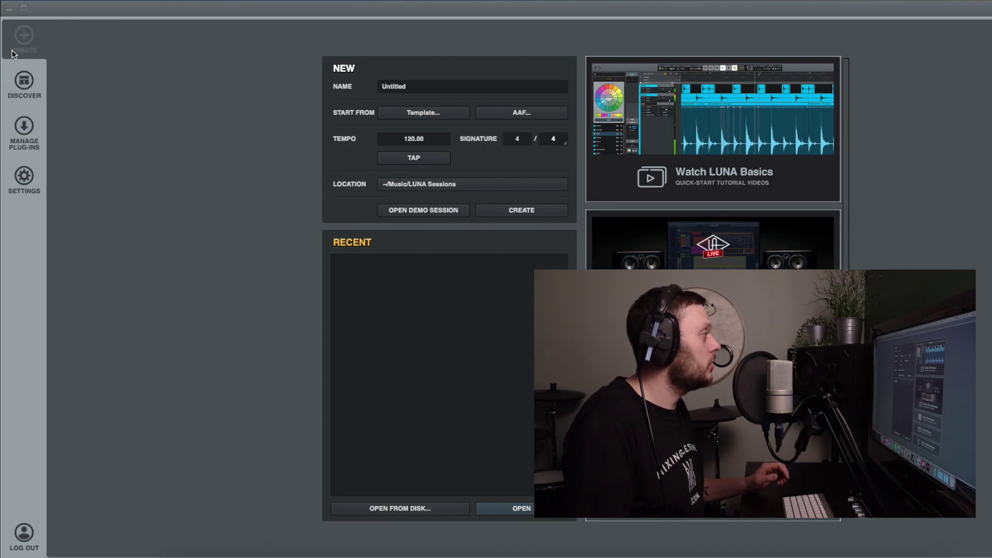
Name the session 'New session' and base it on Band Template (tempo 110, 3/4)
double_click(416, 90)
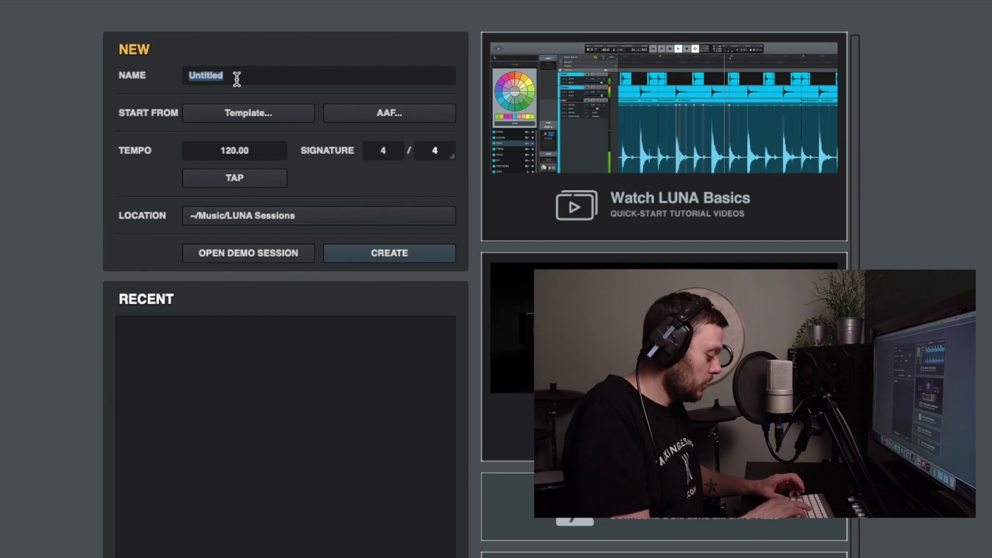
text(New sessio)
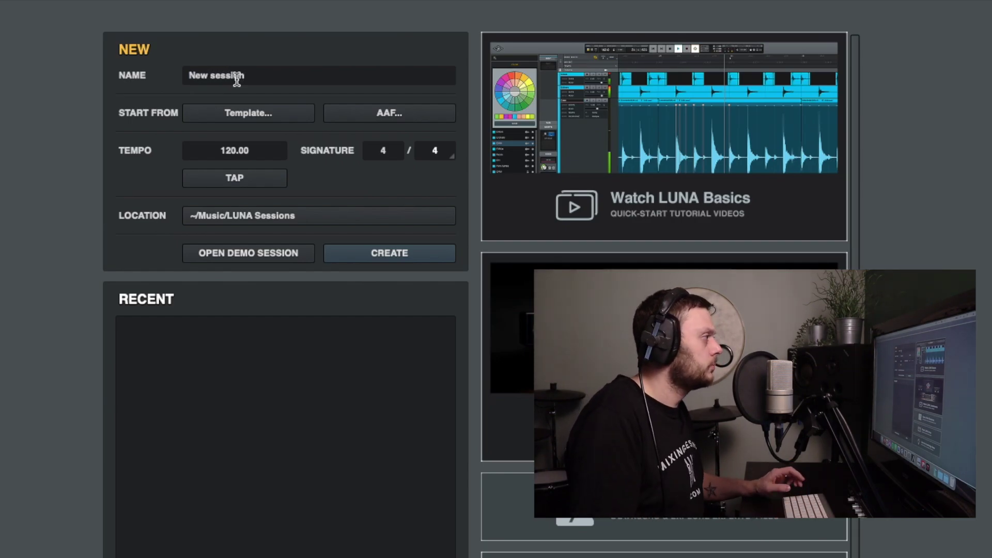
text(n)
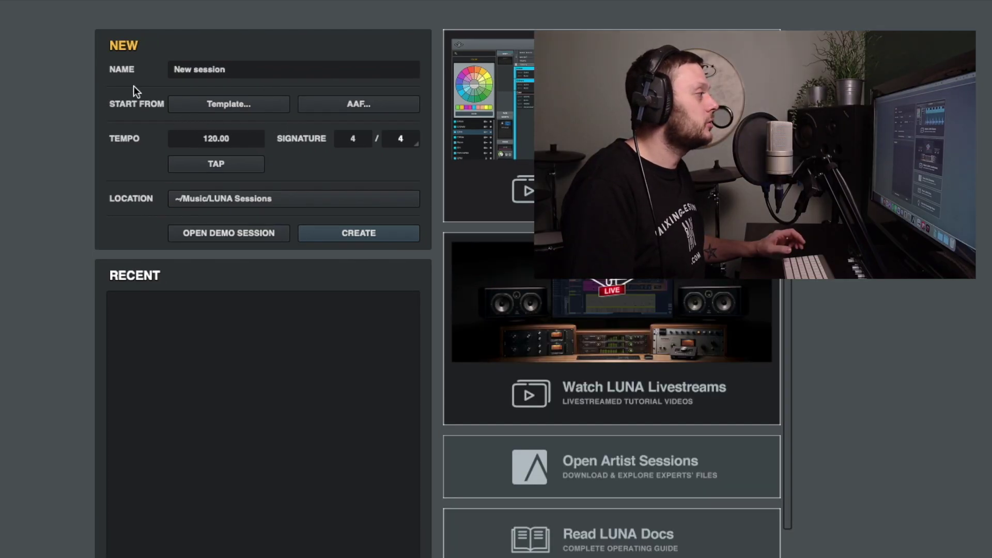
click(203, 105)
click(163, 225)
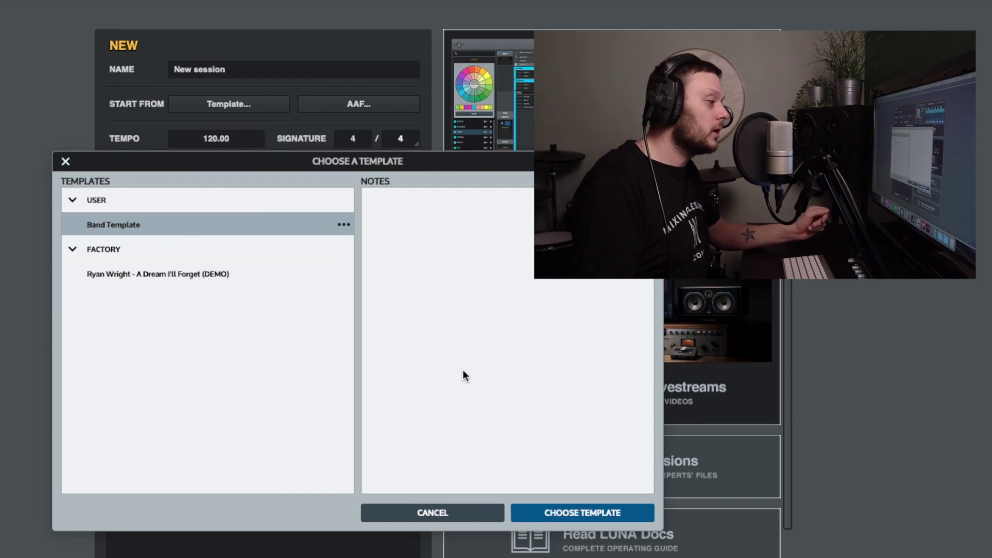
click(555, 511)
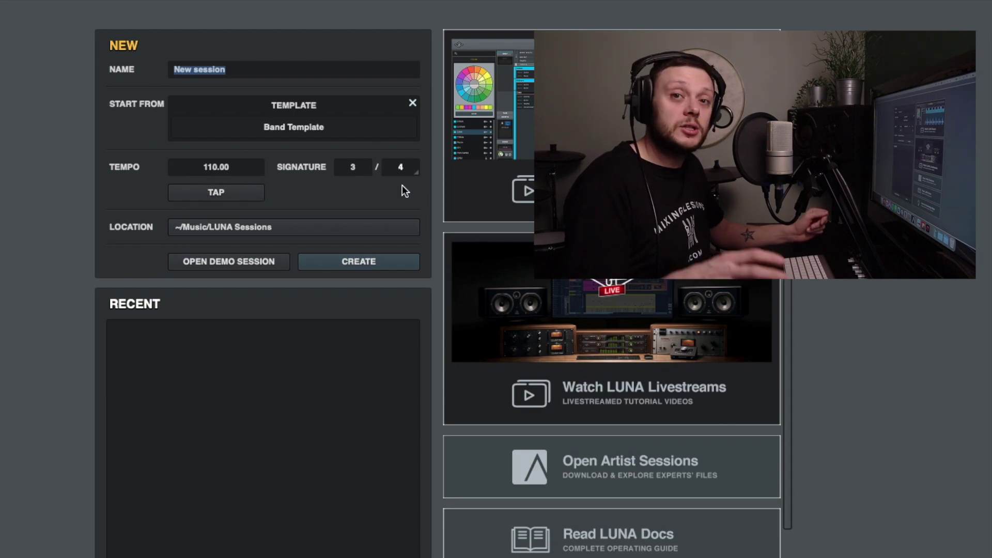
Set the tempo to 130 and the time signature to 4/4, then create the session
double_click(243, 166)
key(BackSpace)
key(BackSpace)
key(BackSpace)
key(BackSpace)
key(BackSpace)
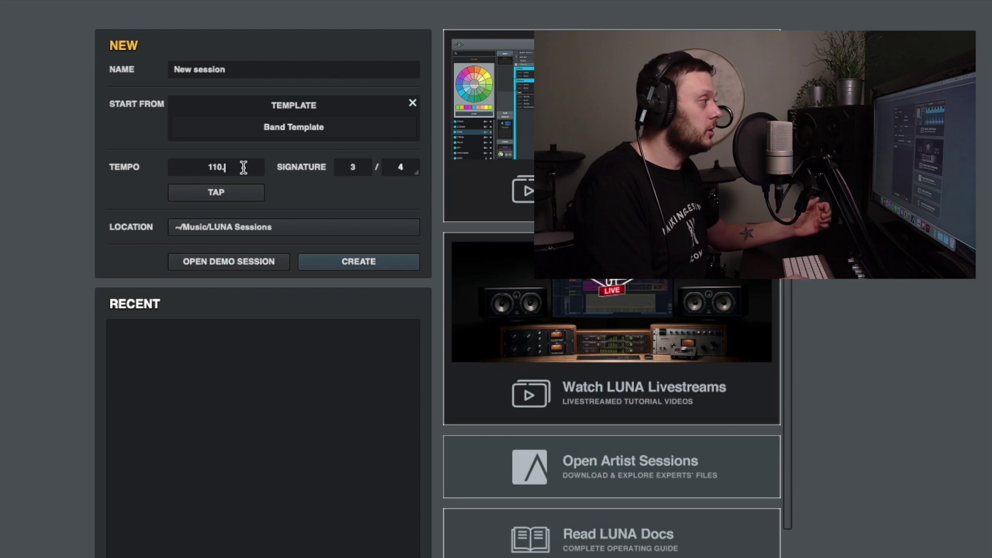
text(130)
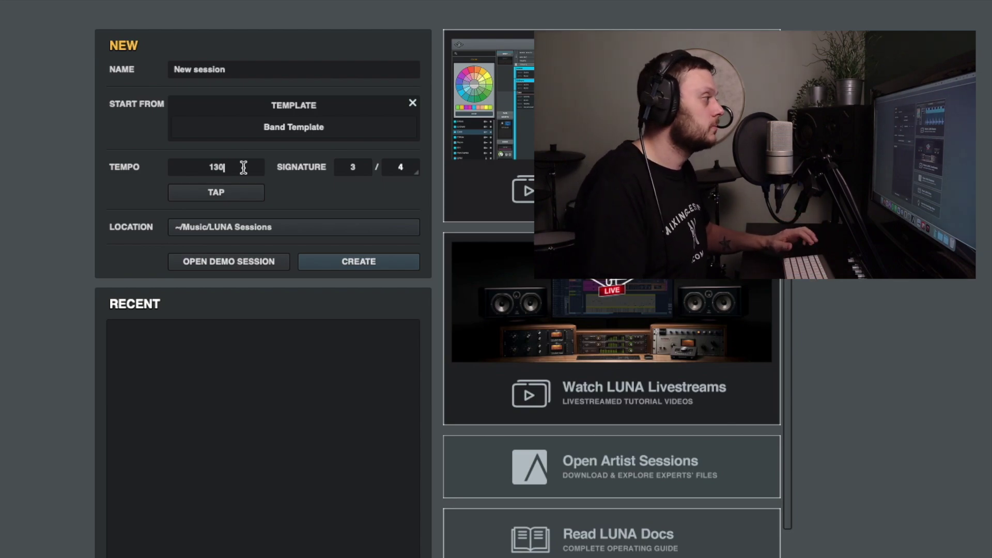
click(357, 167)
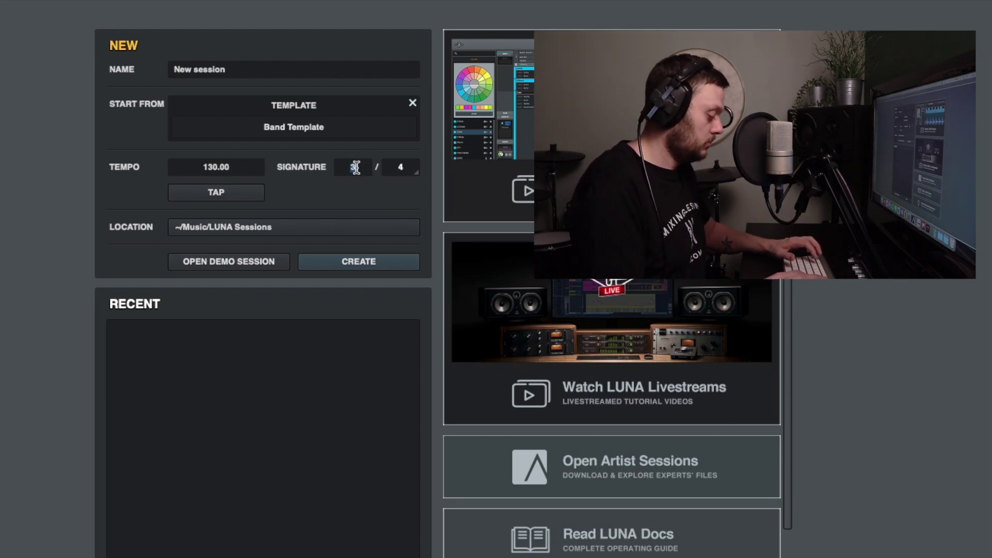
text(4)
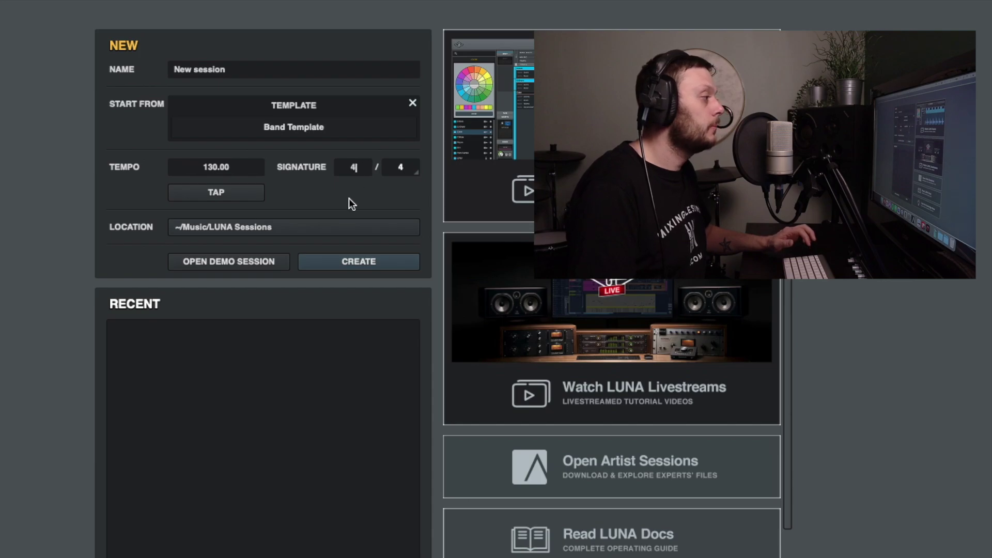
click(350, 265)
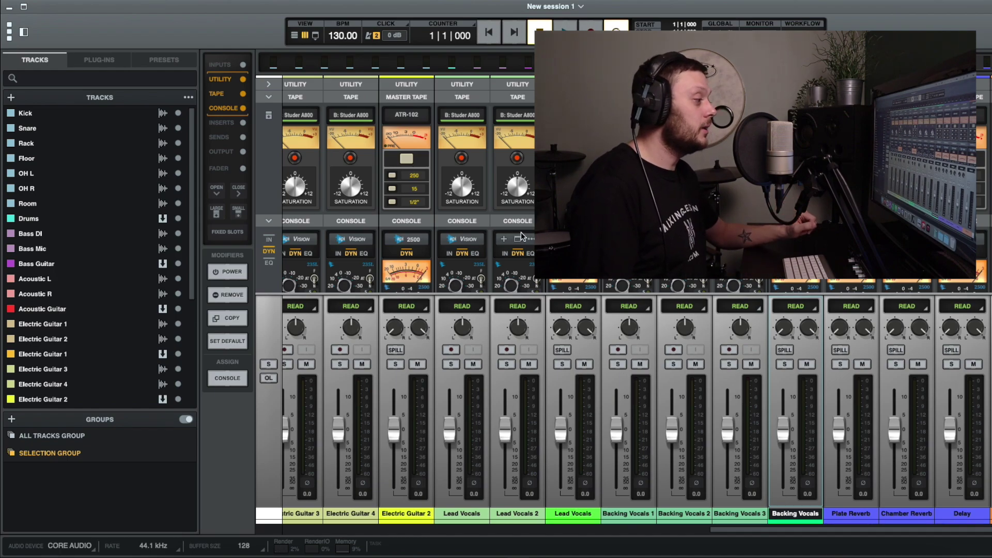
Scroll through the mixer to review every Band Template strip, Kick to MAIN, plus the reverb and delay returns
scroll(310, 471, left, 10)
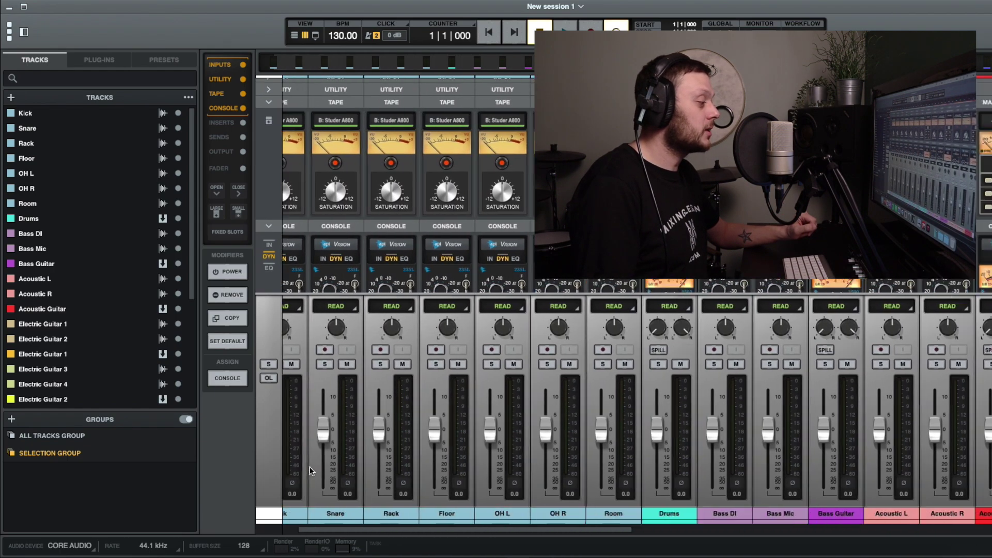
scroll(310, 470, left, 2)
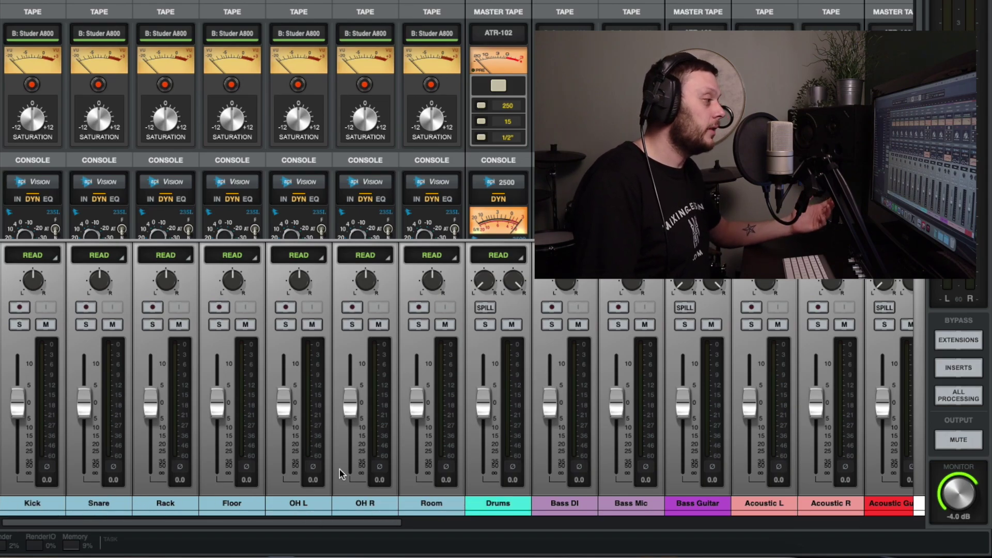
scroll(326, 162, down, 10)
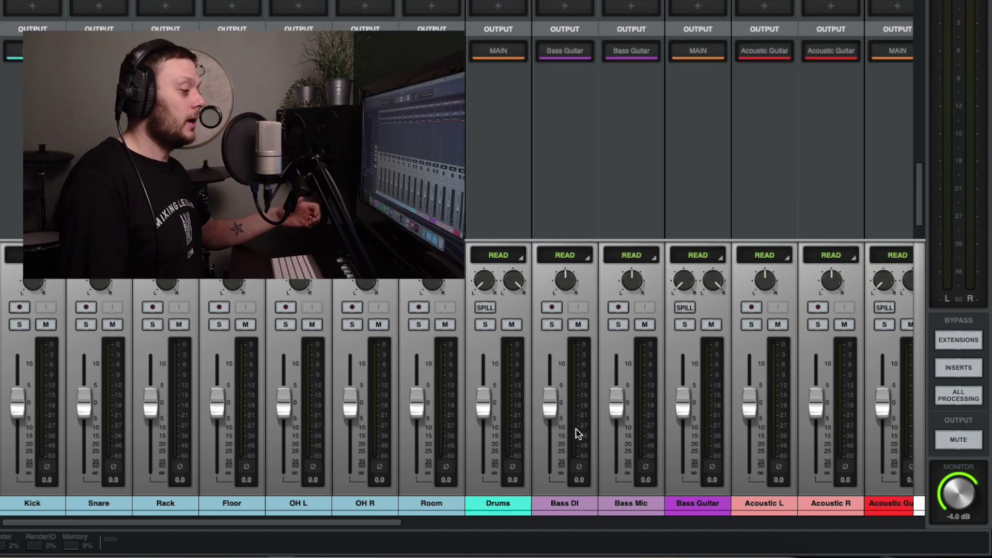
scroll(636, 421, right, 4)
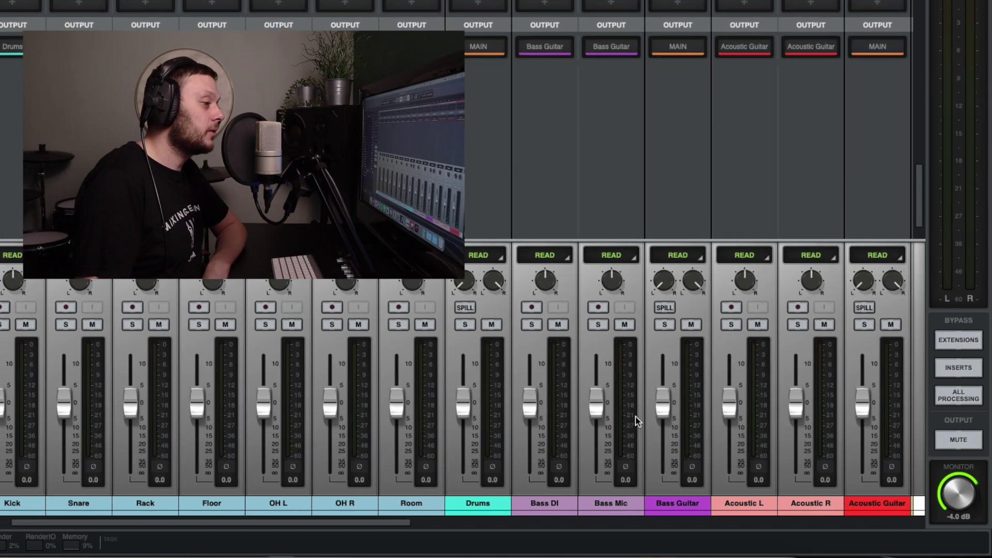
scroll(594, 310, right, 10)
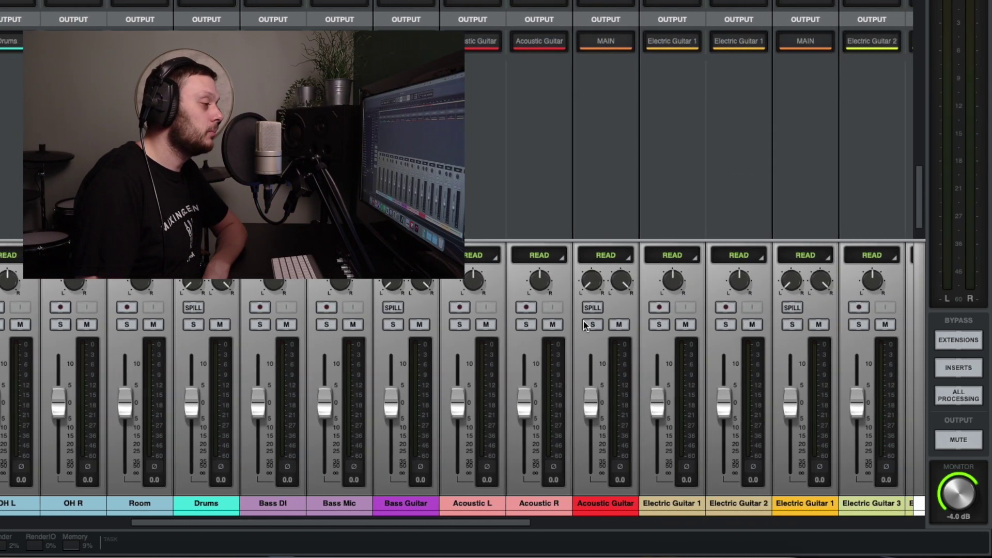
scroll(512, 361, right, 4)
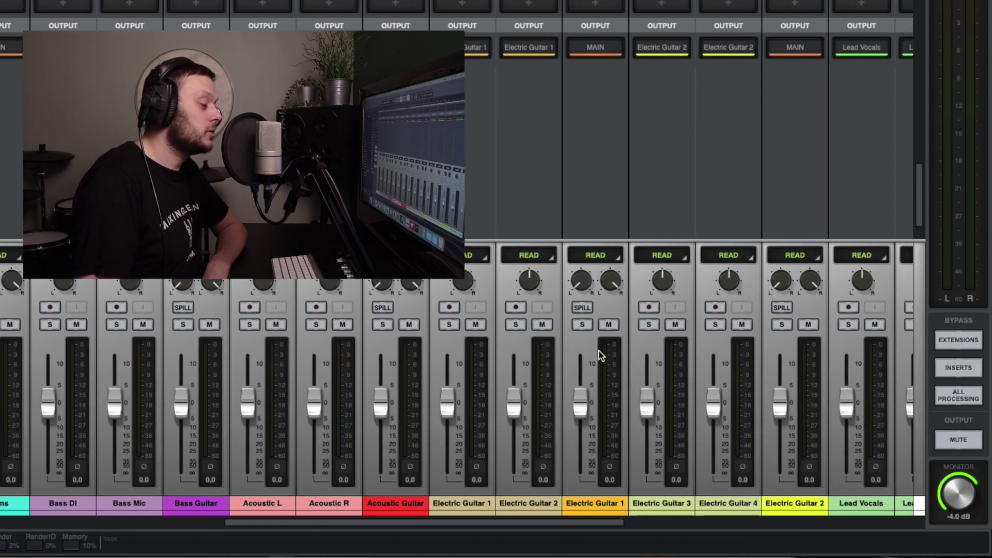
scroll(595, 351, right, 8)
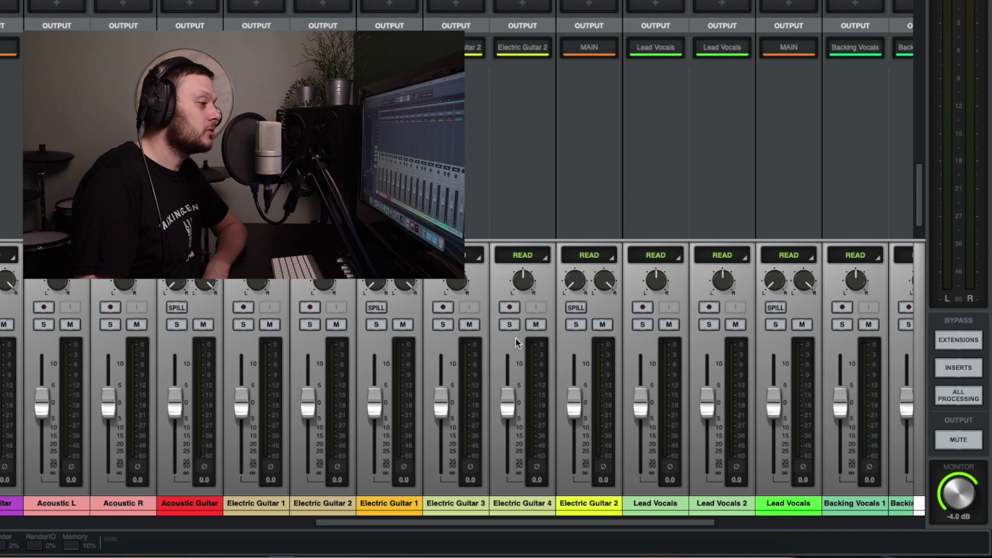
scroll(586, 325, right, 5)
scroll(587, 325, right, 7)
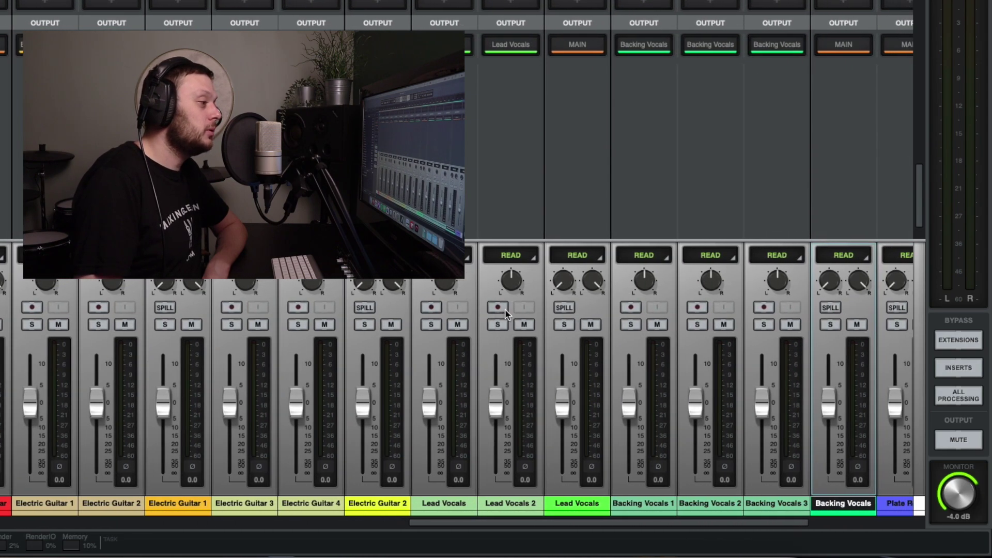
scroll(517, 312, right, 5)
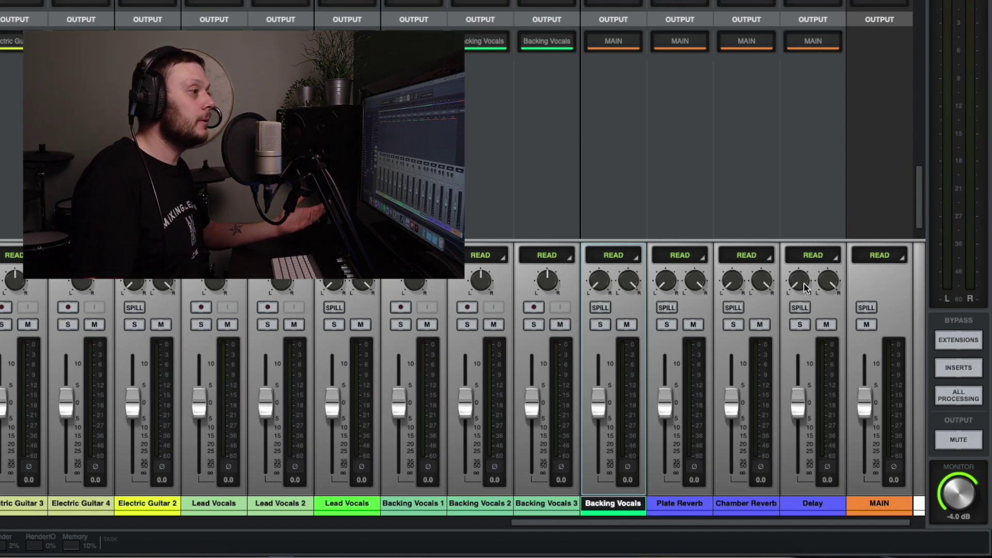
scroll(810, 188, up, 3)
scroll(811, 188, up, 4)
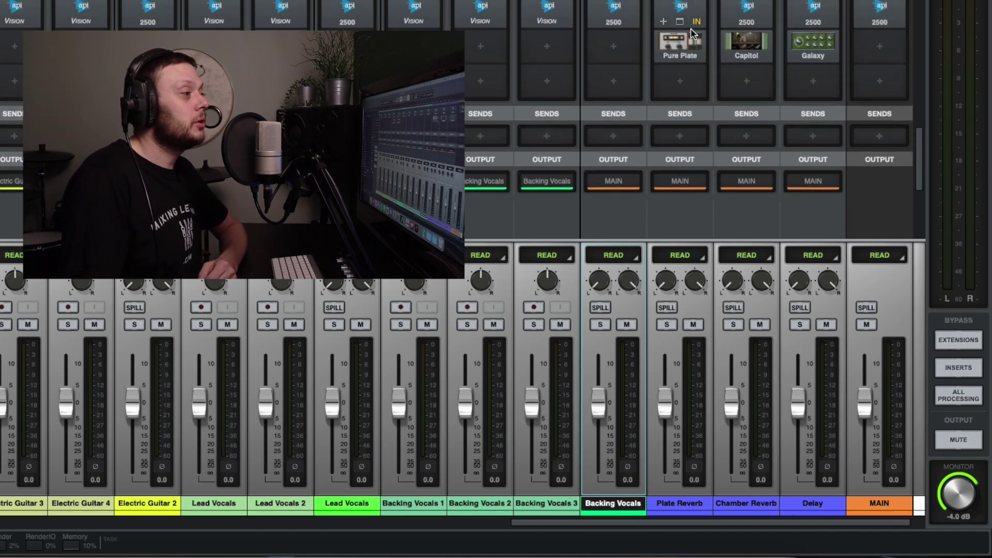
mouse_move(689, 46)
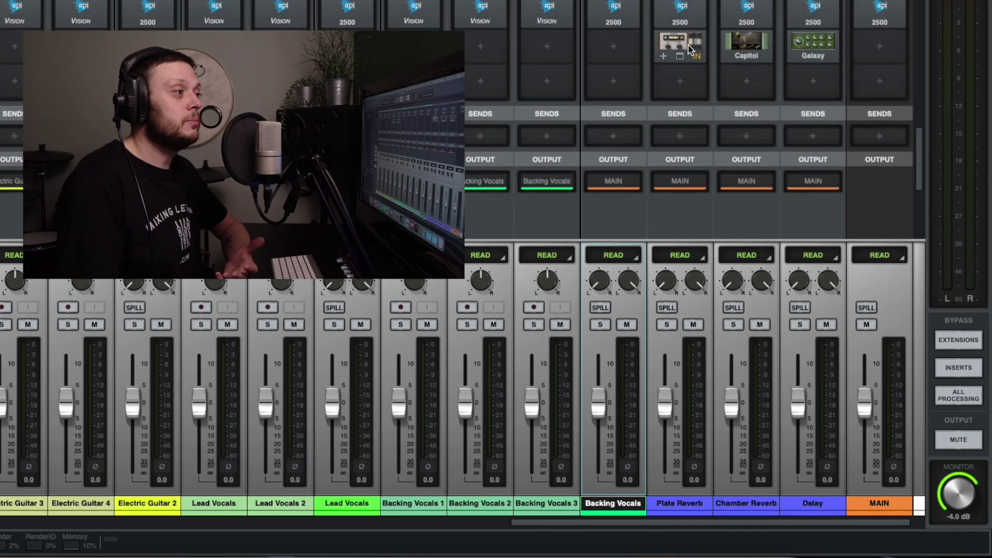
mouse_move(742, 45)
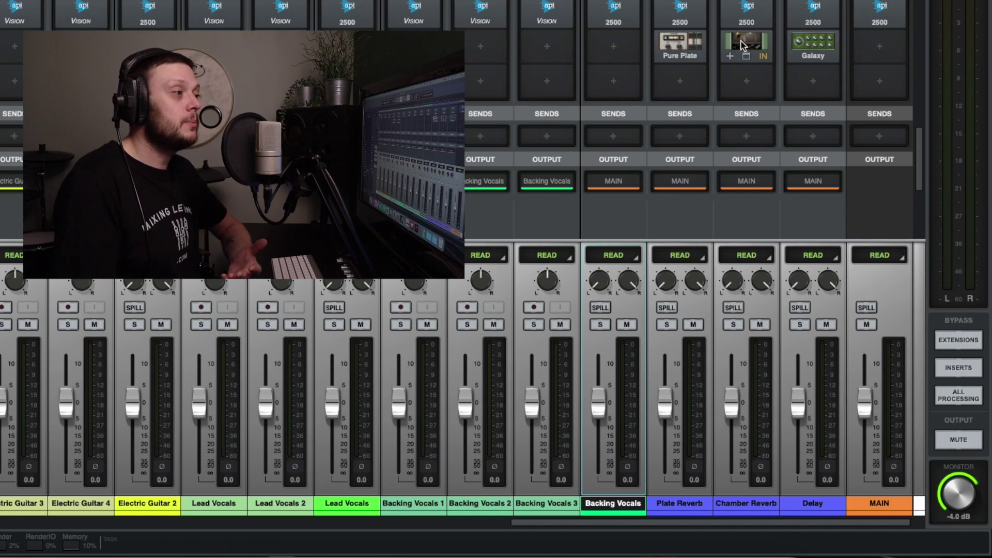
mouse_move(804, 42)
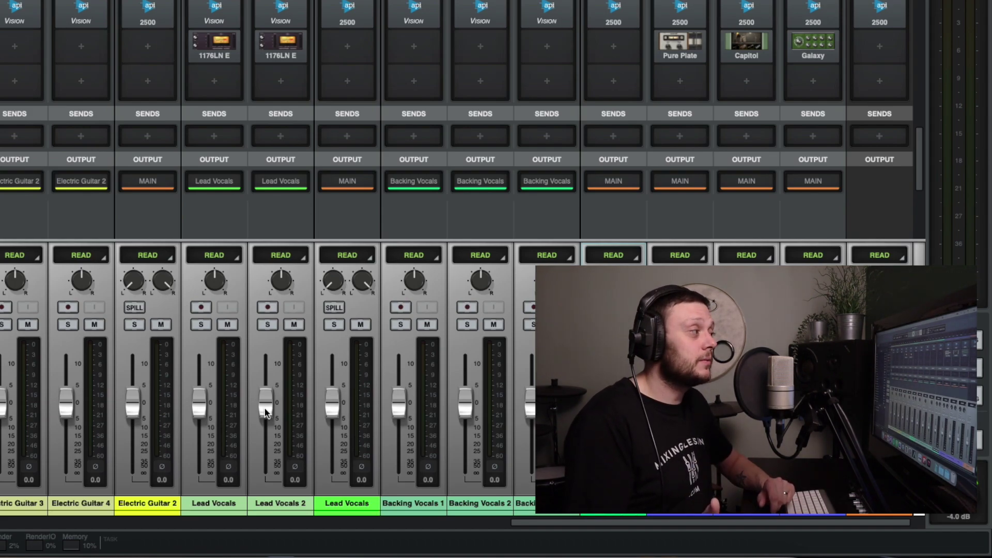
scroll(264, 411, up, 3)
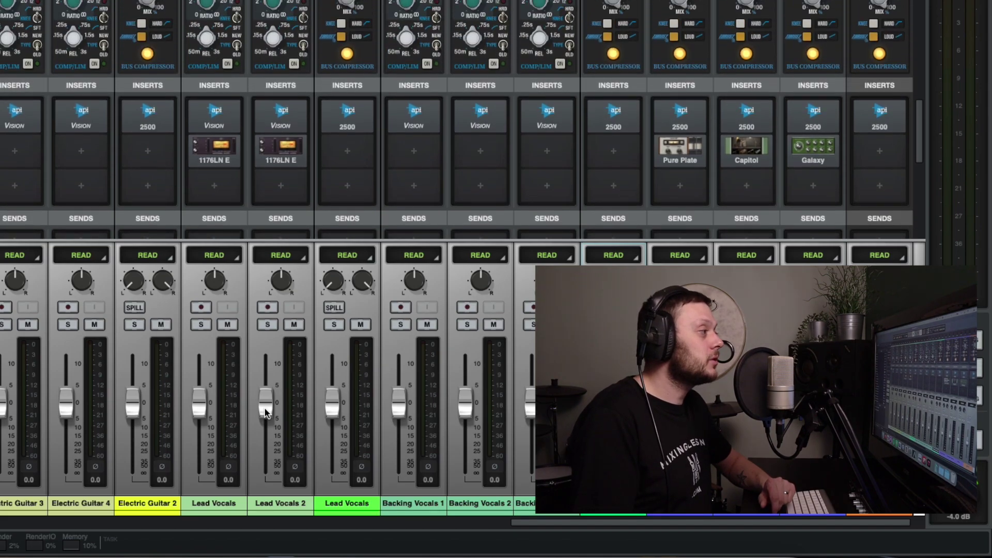
scroll(264, 411, up, 10)
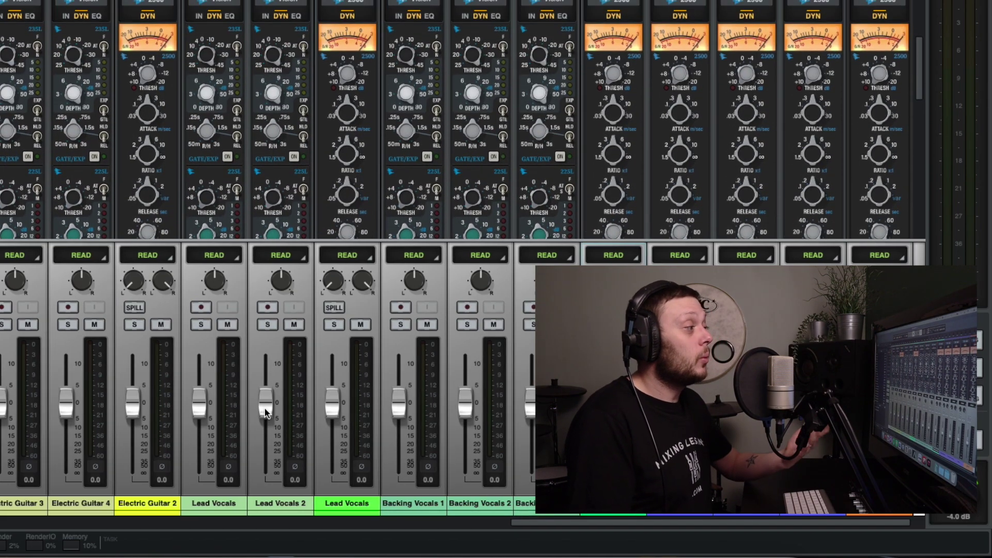
scroll(265, 412, down, 3)
scroll(264, 412, left, 1)
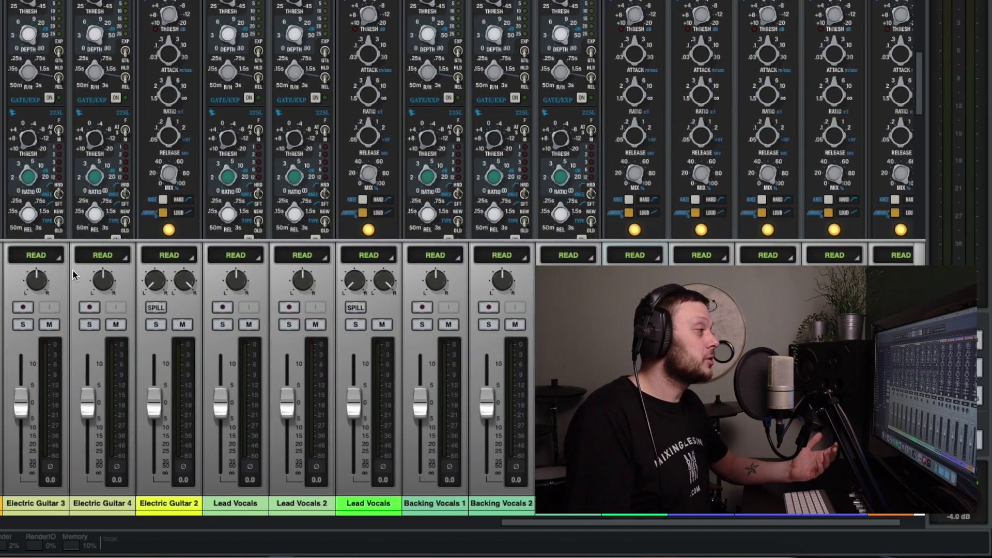
scroll(226, 129, up, 2)
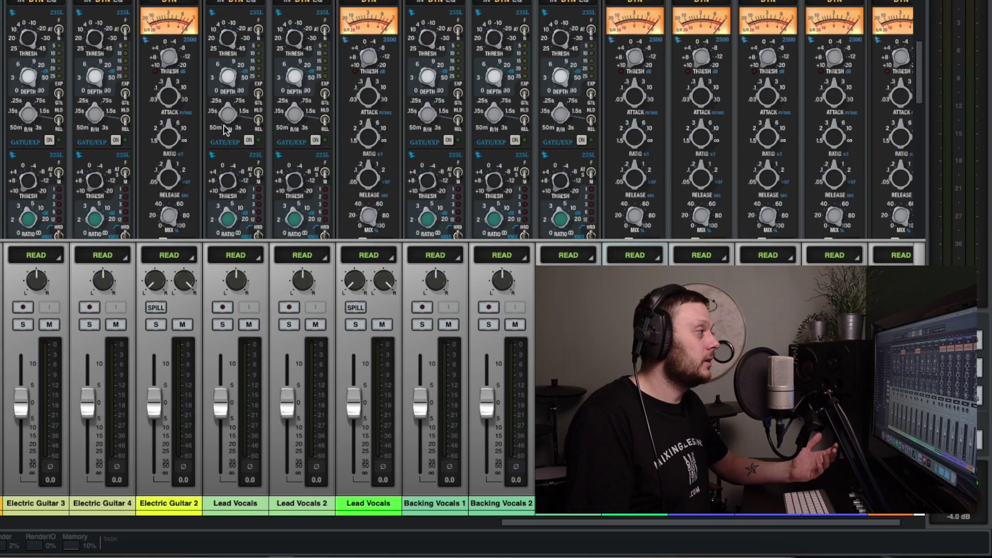
scroll(225, 129, up, 3)
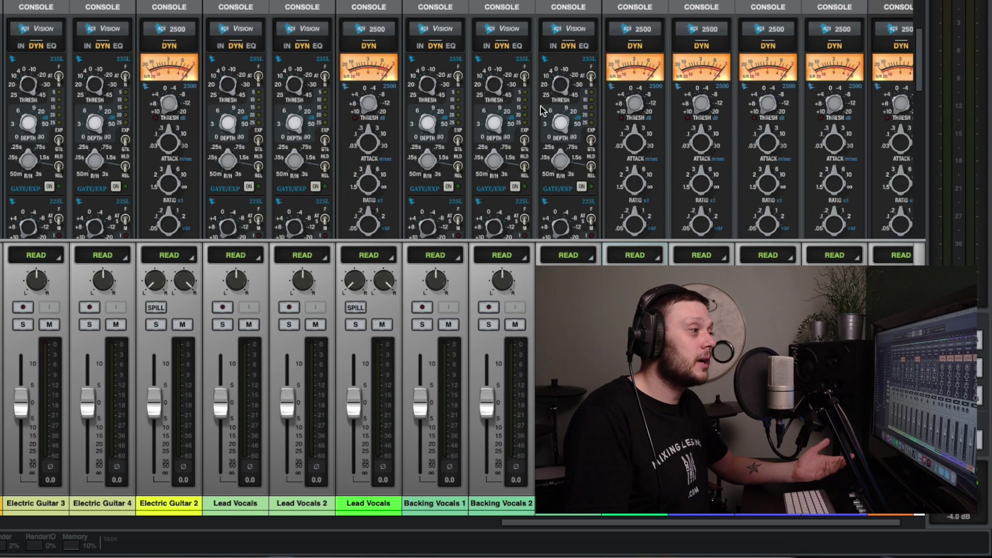
scroll(540, 109, up, 8)
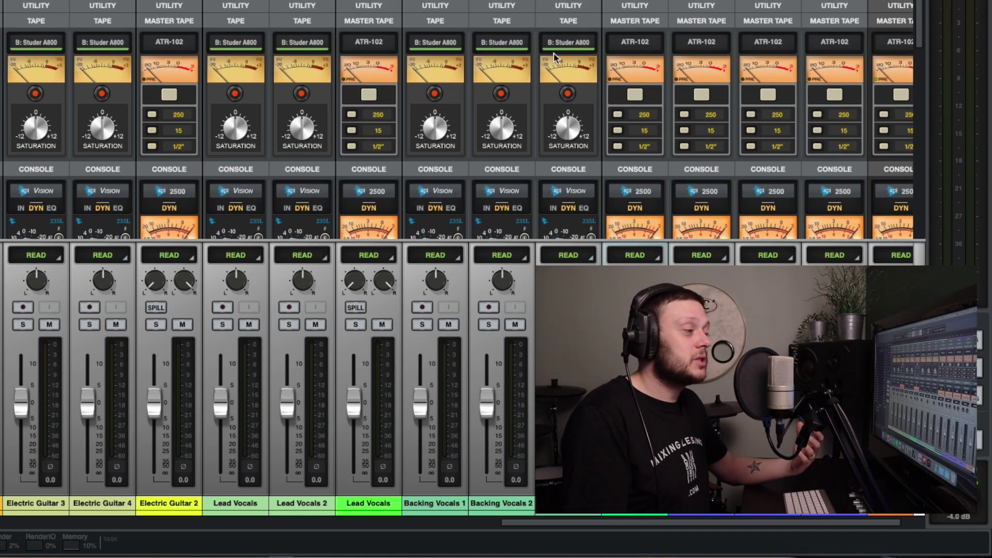
scroll(553, 52, right, 2)
scroll(554, 52, down, 1)
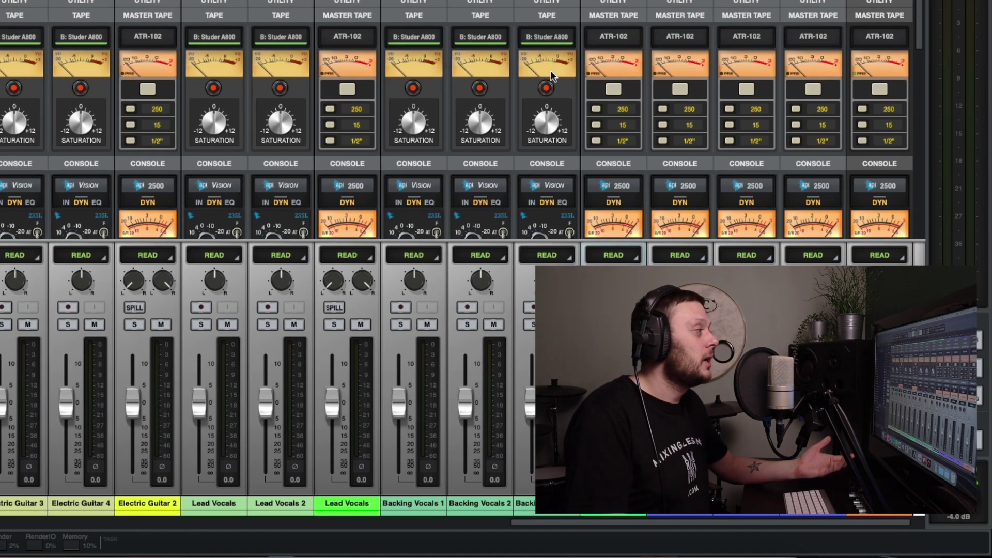
scroll(552, 65, up, 1)
scroll(32, 10, up, 5)
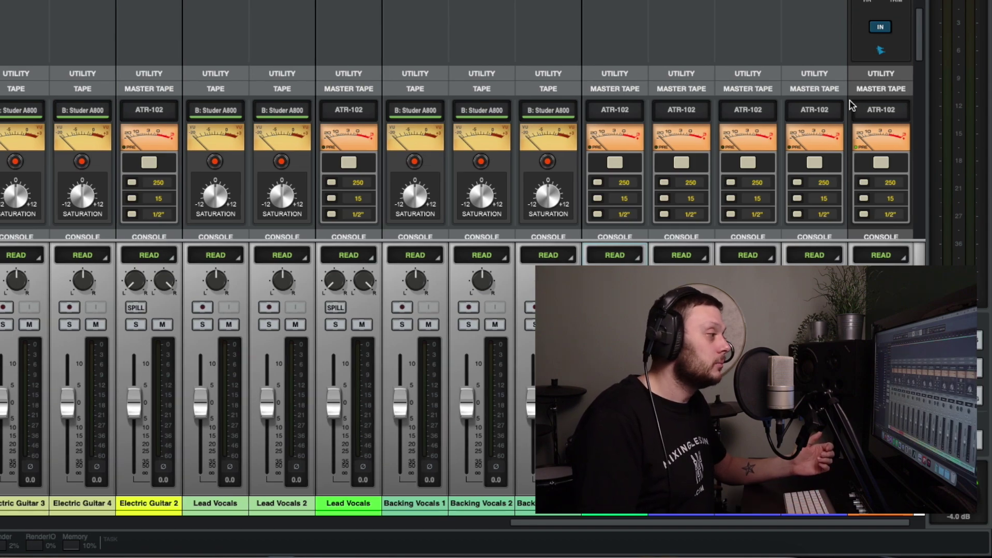
scroll(852, 106, left, 15)
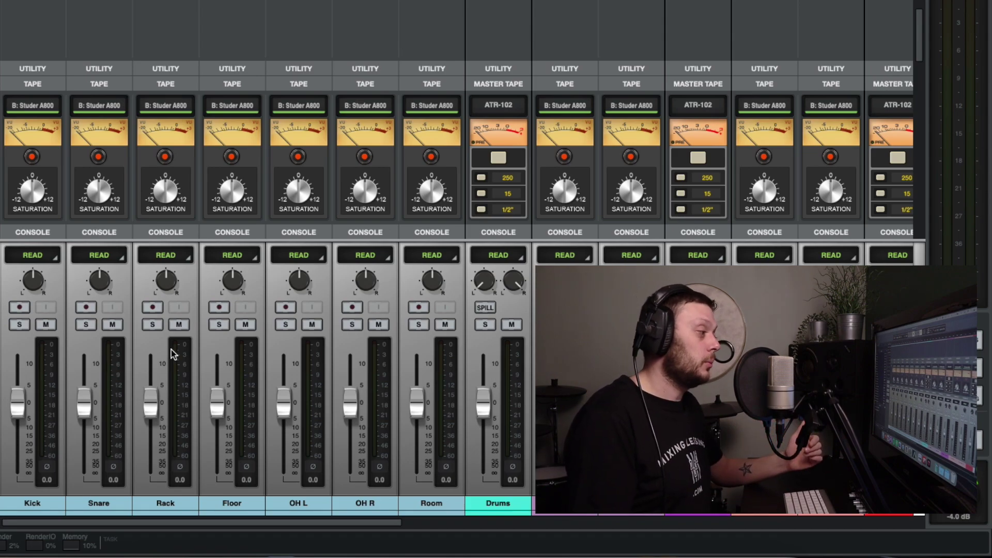
scroll(470, 114, down, 10)
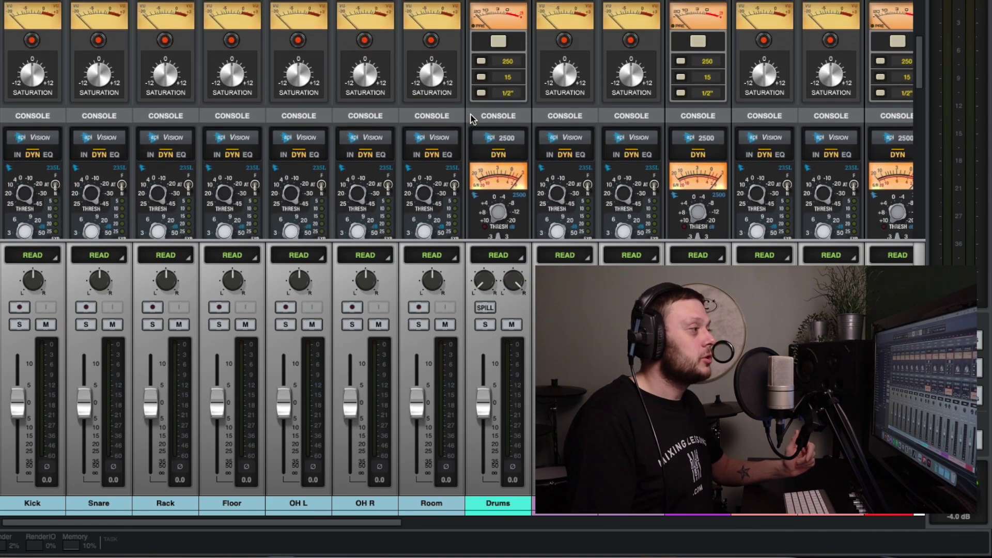
scroll(471, 119, up, 3)
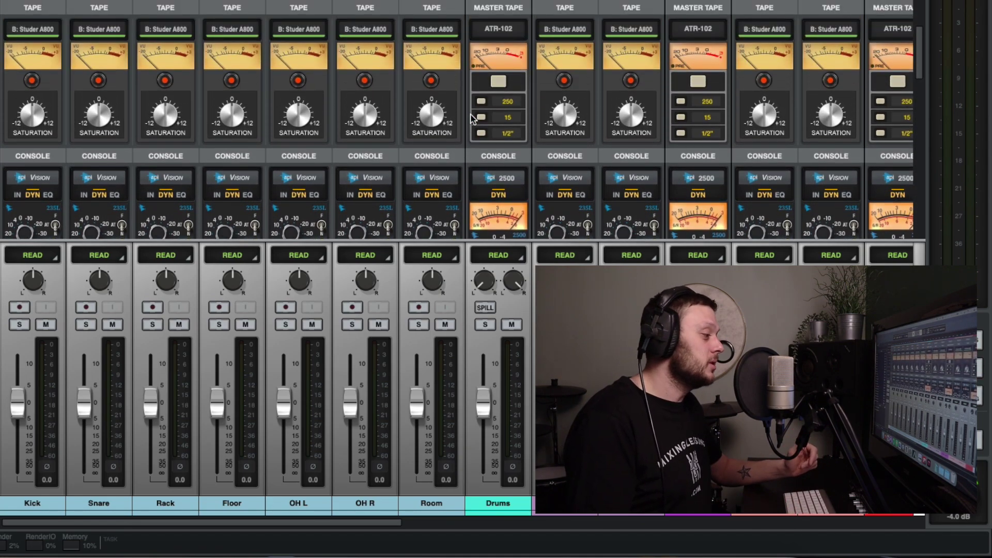
scroll(471, 119, down, 10)
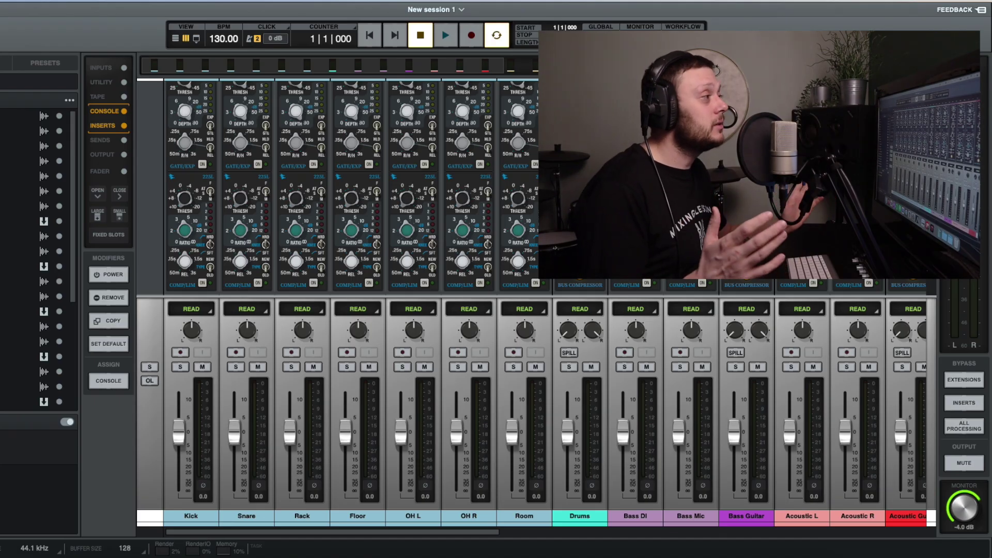
scroll(335, 171, down, 5)
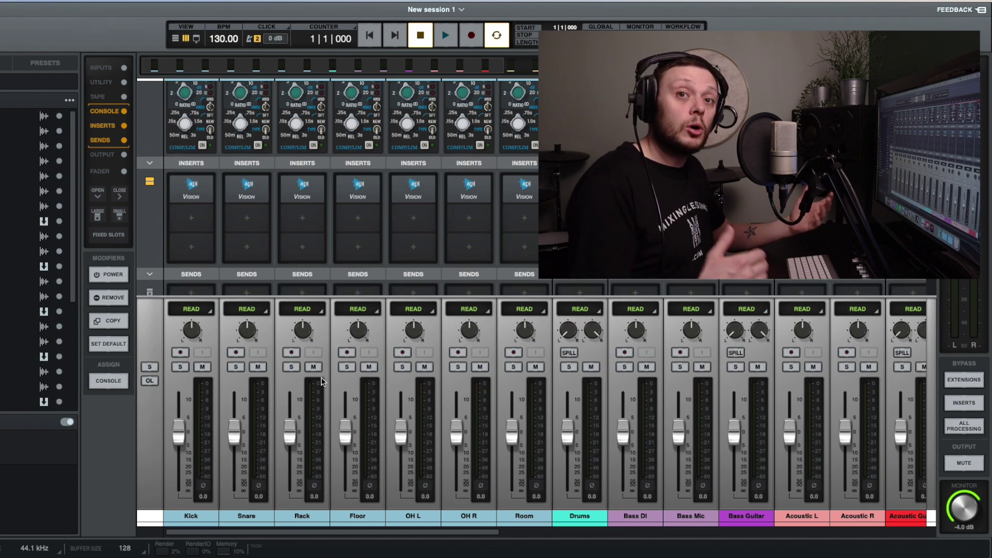
scroll(322, 381, down, 2)
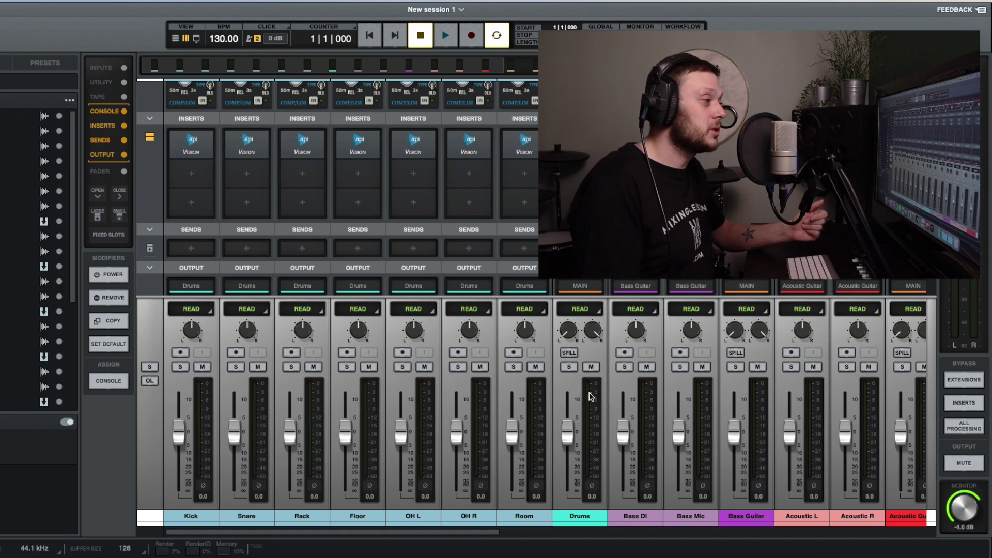
scroll(609, 405, right, 10)
scroll(592, 397, right, 1)
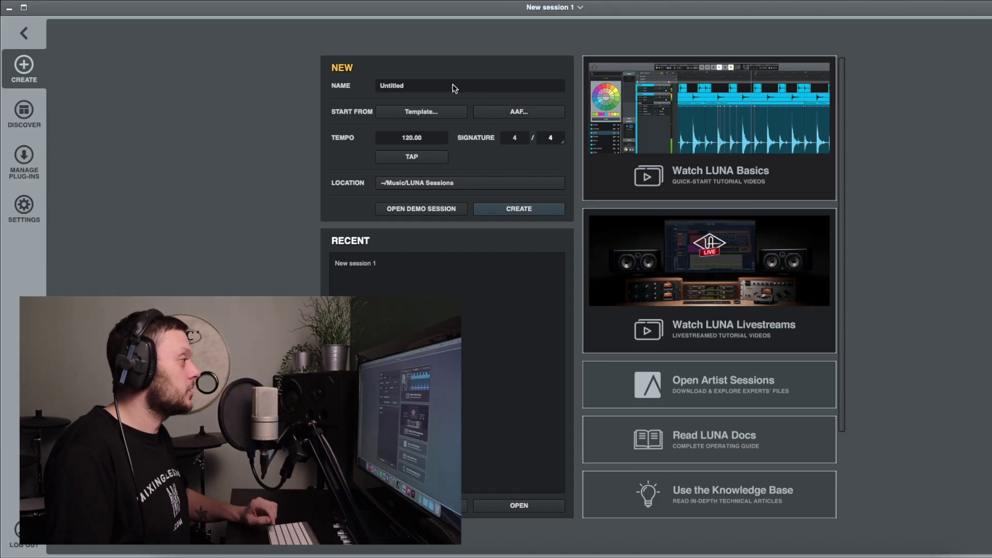
Create a new empty Untitled session at 120 BPM
click(504, 205)
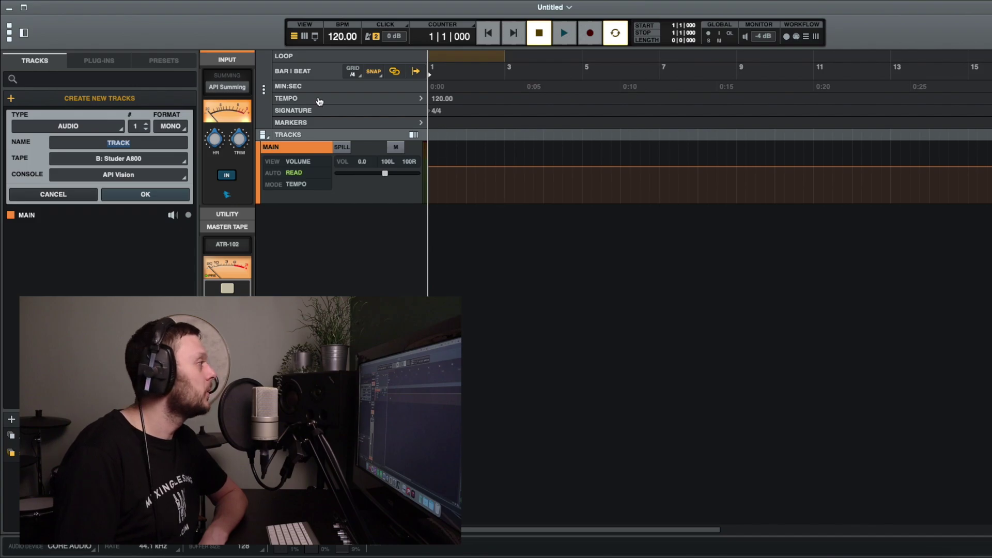
Add mono tracks Acoustic L and Acoustic R plus a stereo bus named Acoustic
click(114, 4)
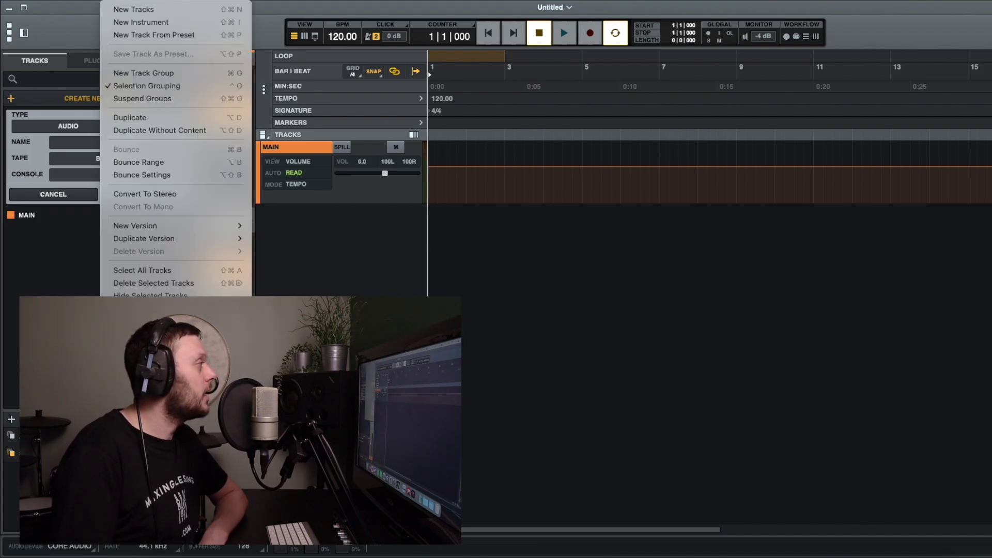
click(124, 11)
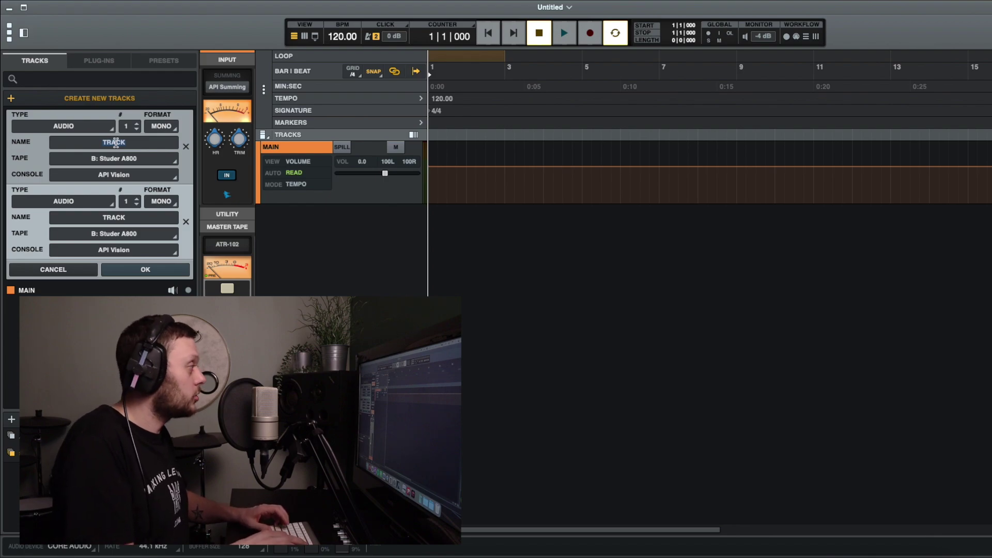
text(Acous)
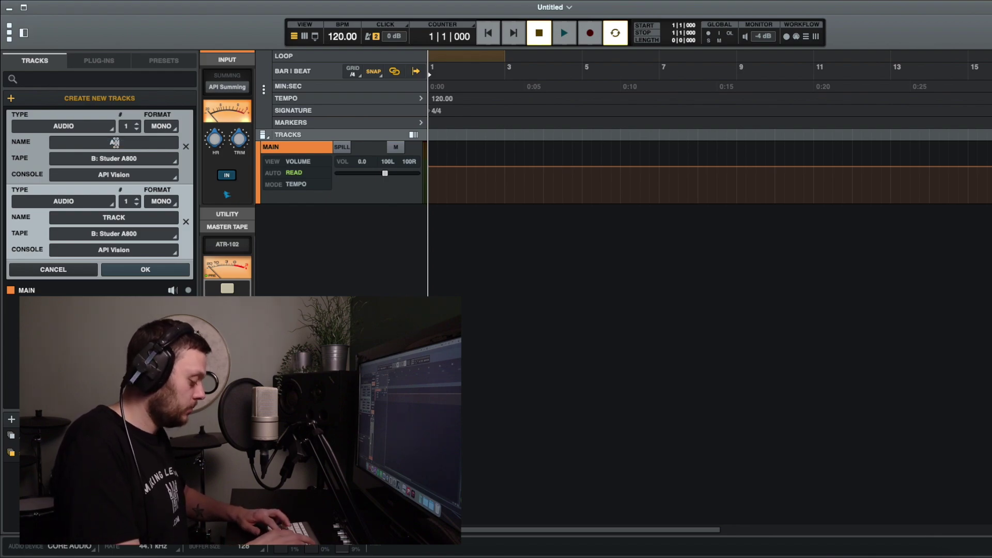
text(tic L)
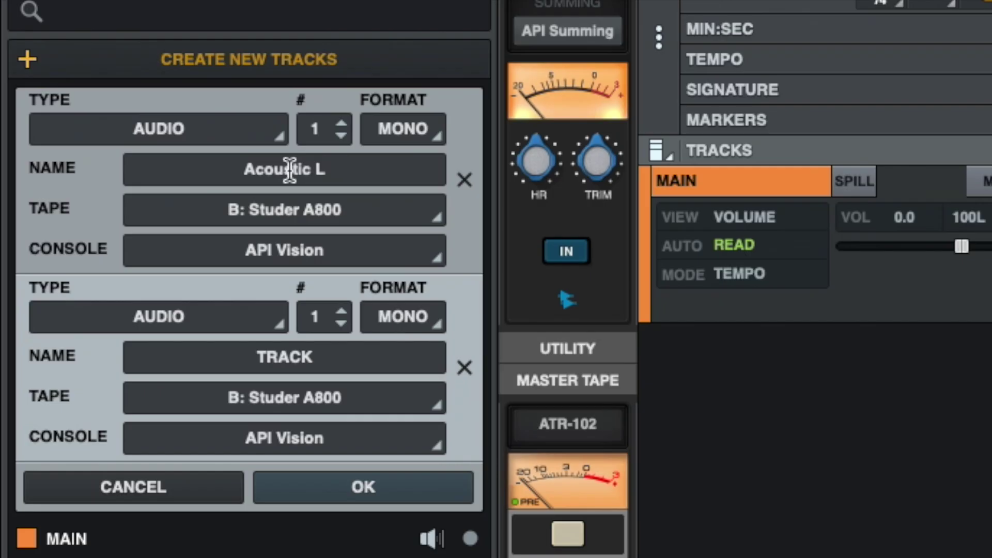
text(Acoustic R)
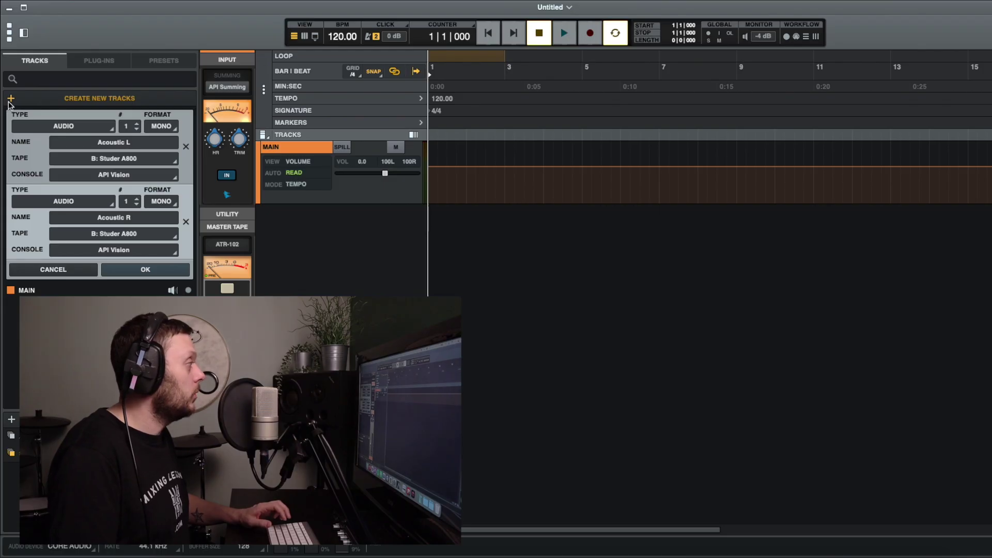
click(26, 63)
click(53, 147)
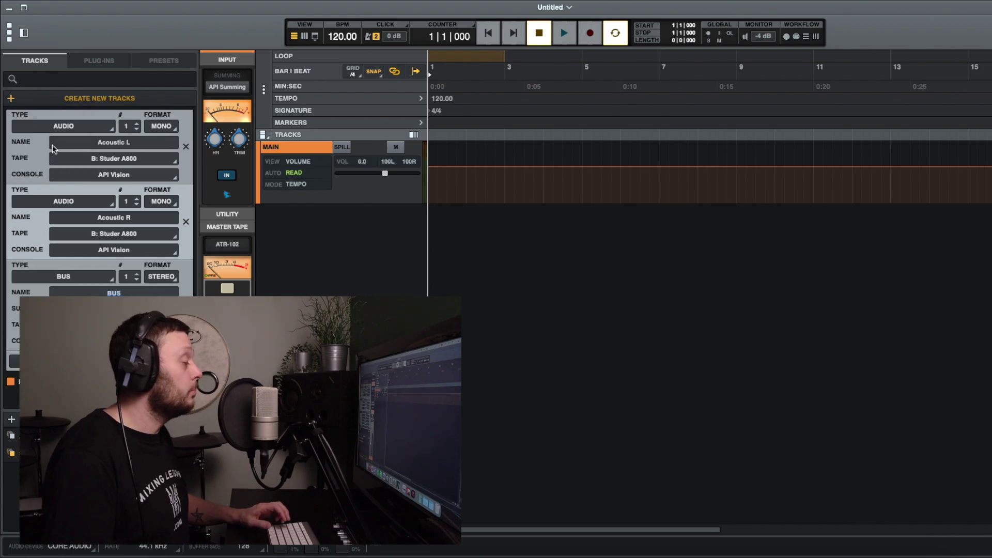
text(Ac)
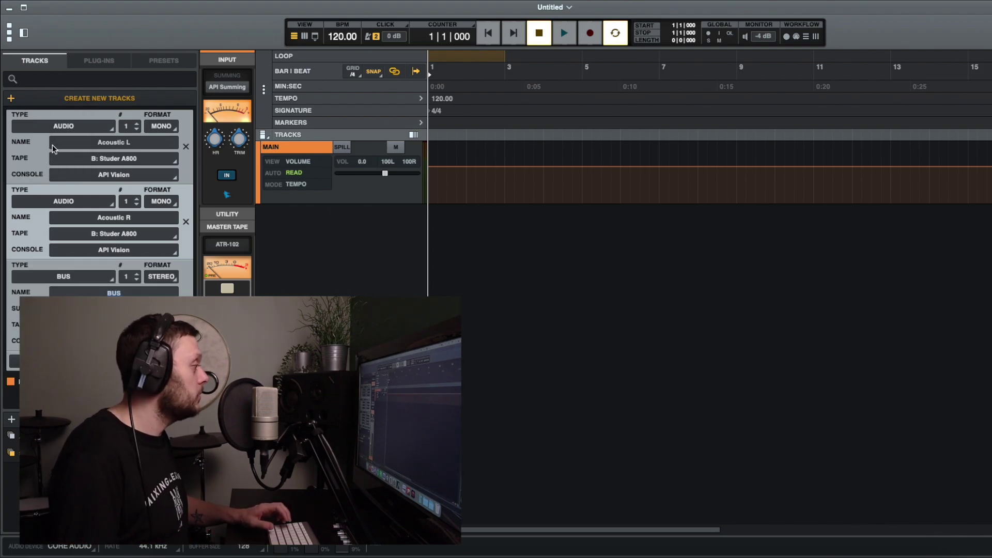
text(oustic)
Add a mono Vocal track and a stereo bus named Reverb
click(23, 19)
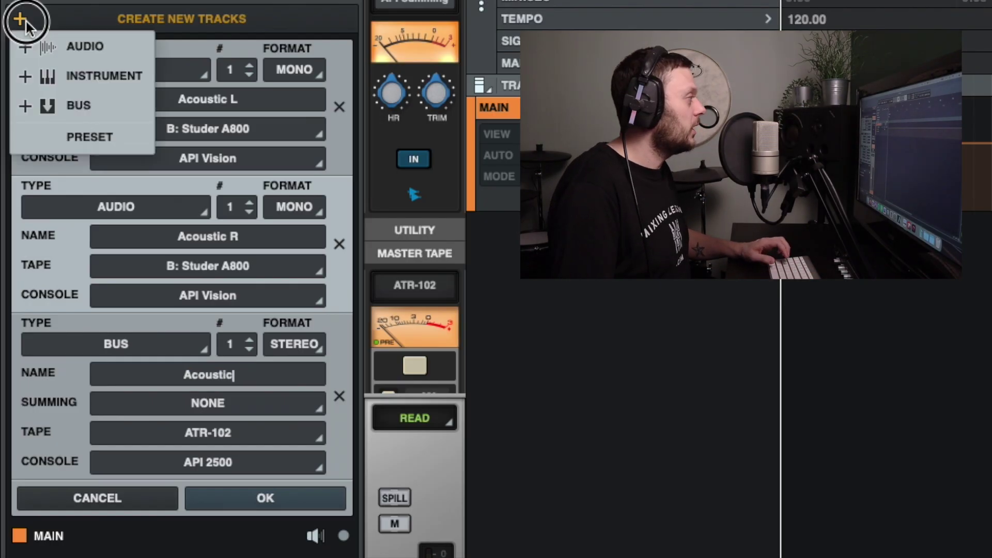
click(63, 39)
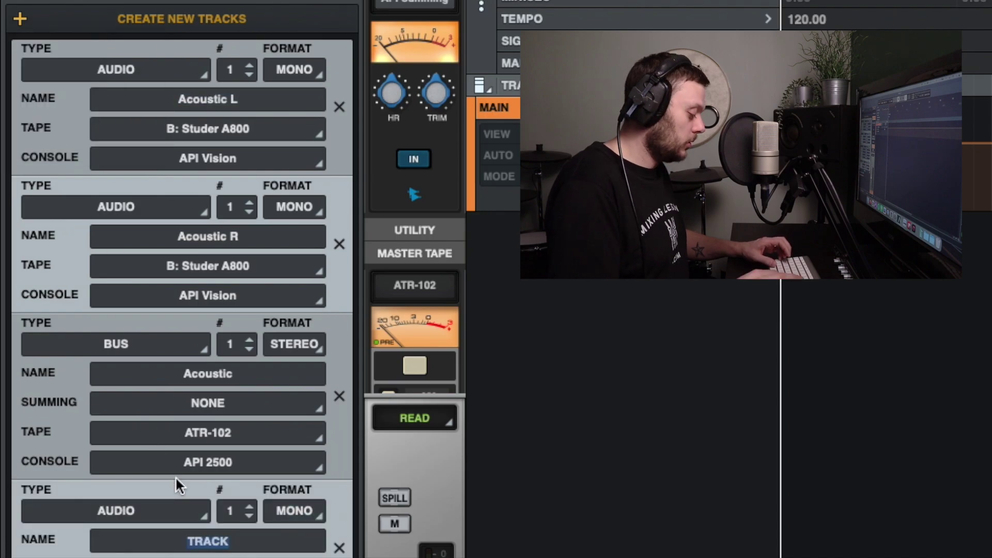
text(Vocal)
click(20, 19)
click(97, 102)
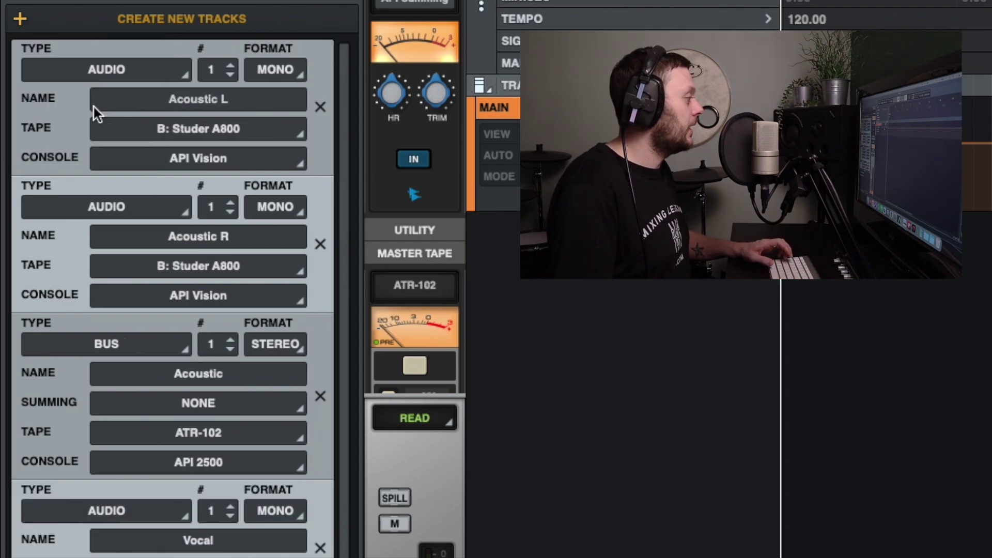
scroll(94, 107, down, 1)
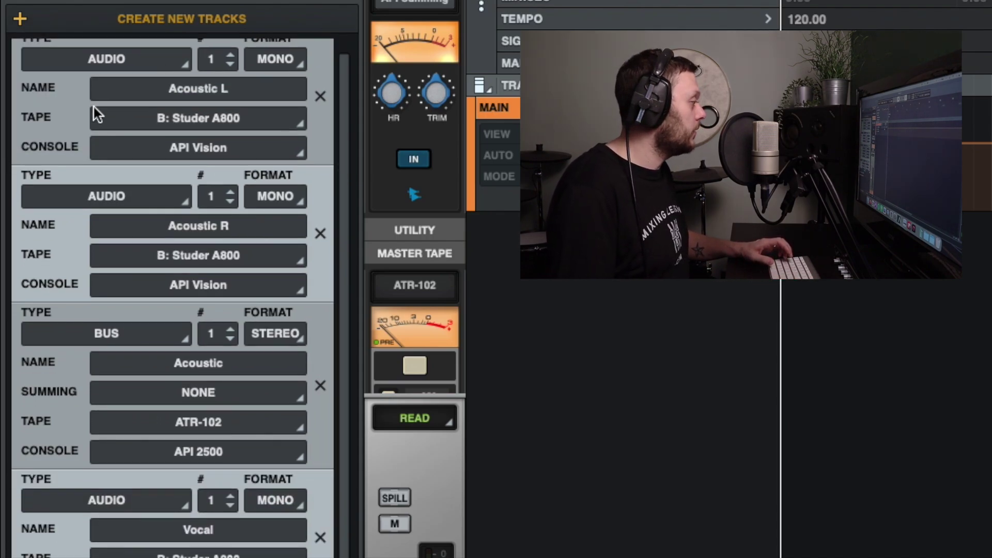
scroll(294, 292, down, 5)
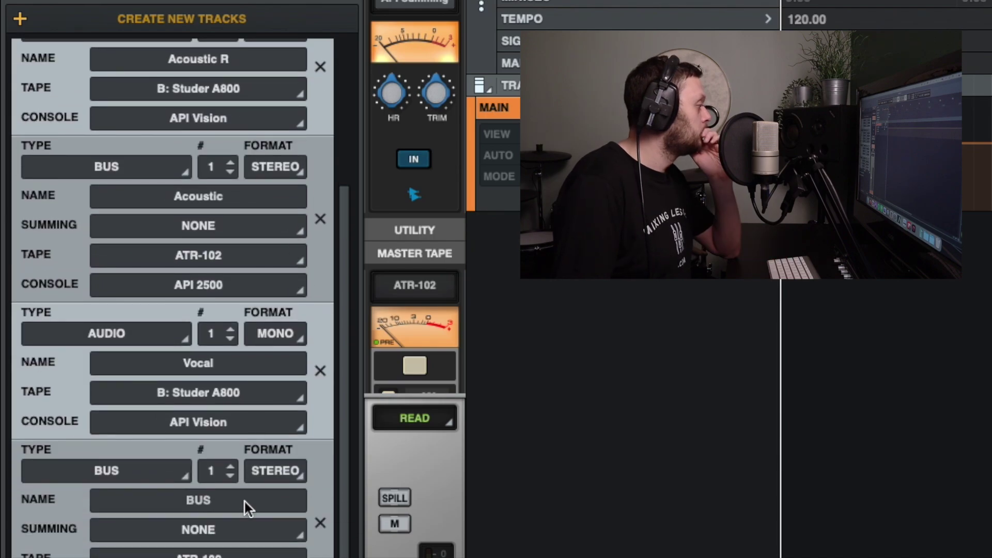
click(222, 500)
text(R)
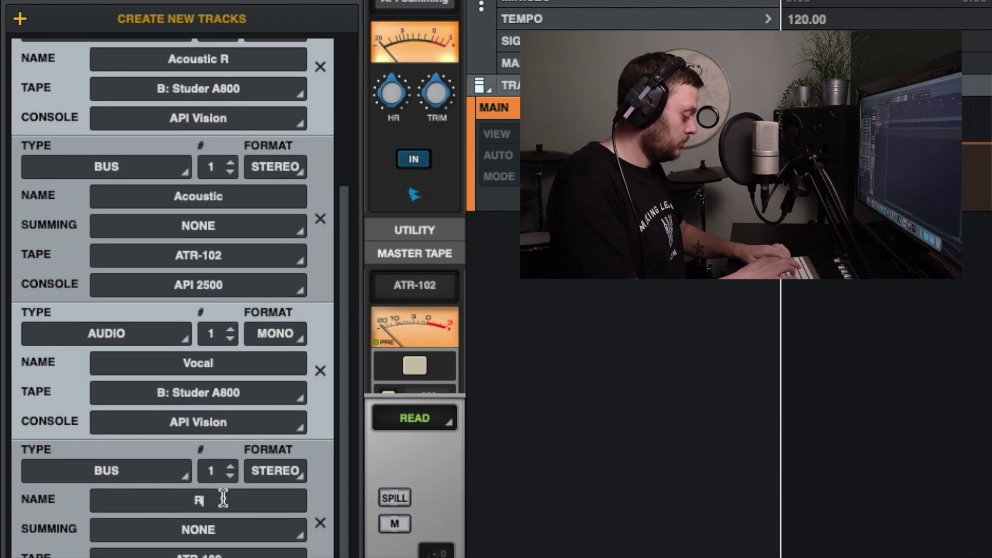
text(everb)
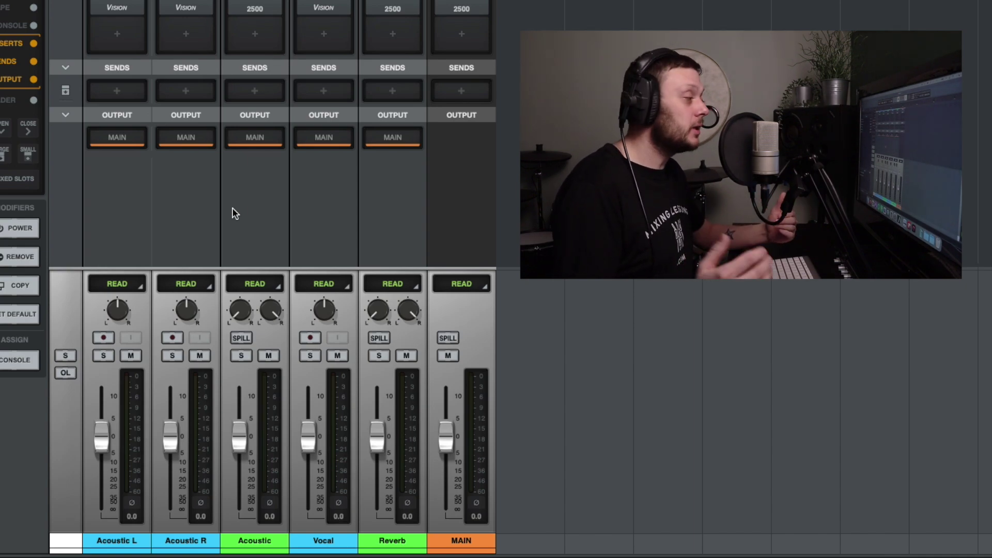
Send the outputs of Acoustic L and Acoustic R to the Acoustic bus
click(126, 539)
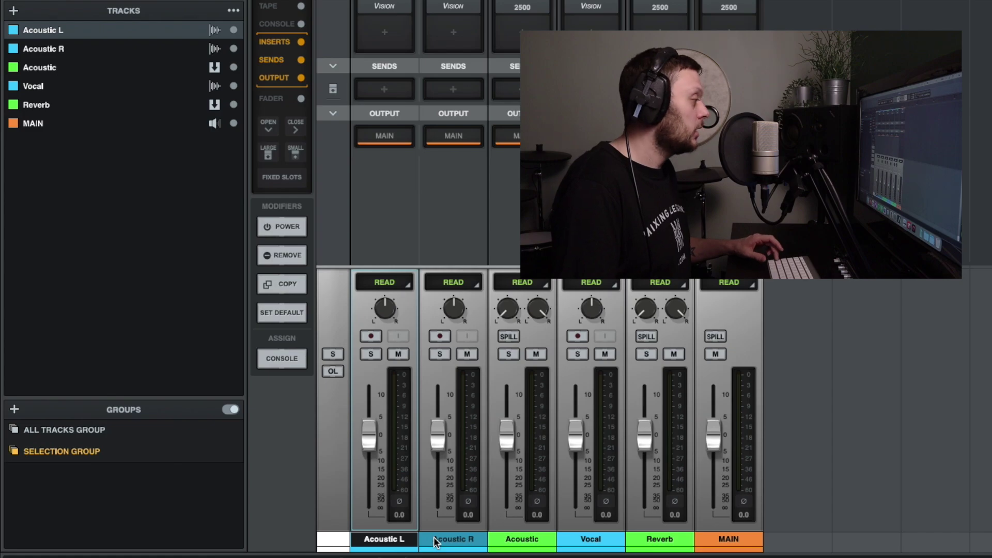
shift+click(434, 540)
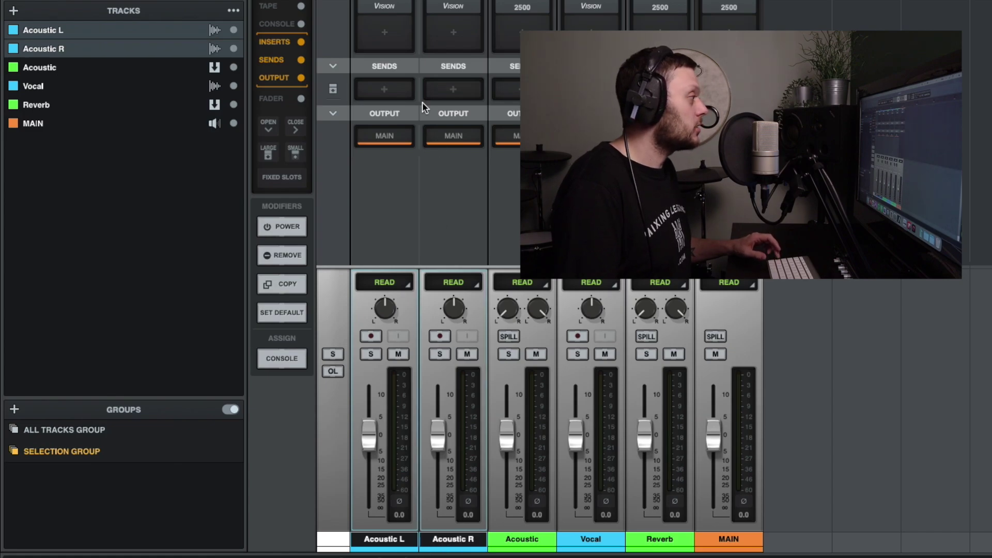
click(391, 134)
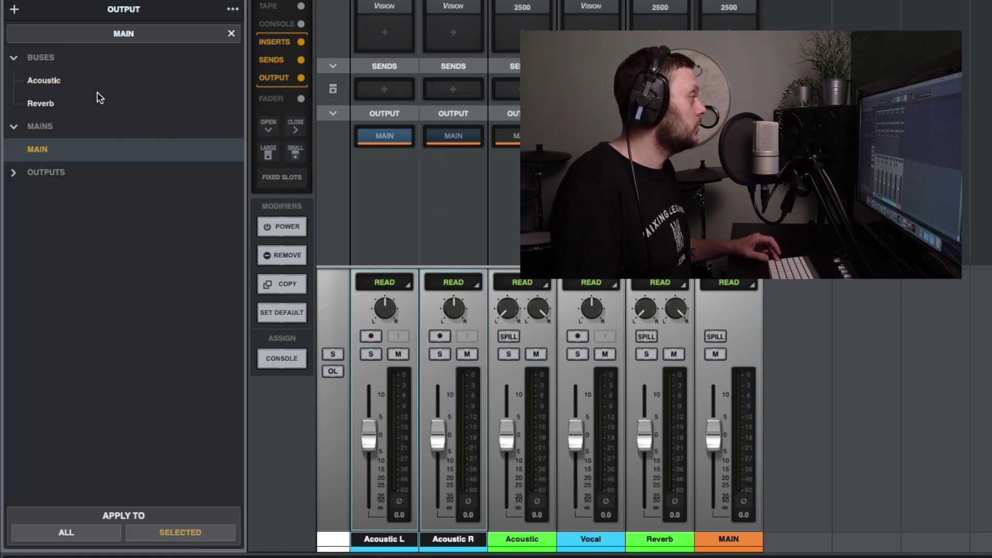
click(85, 76)
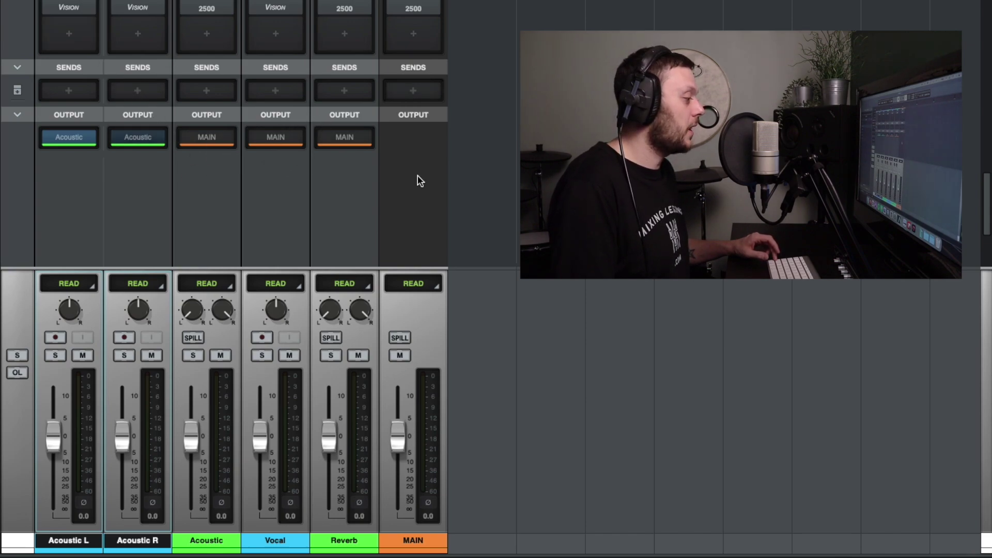
Load Capitol Chambers onto the Reverb bus's second insert
scroll(361, 181, up, 5)
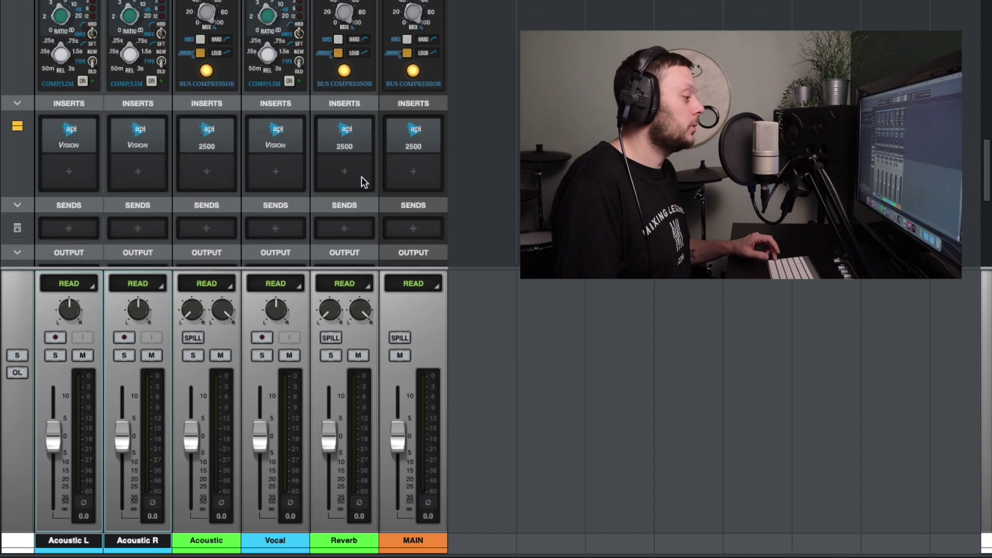
click(345, 165)
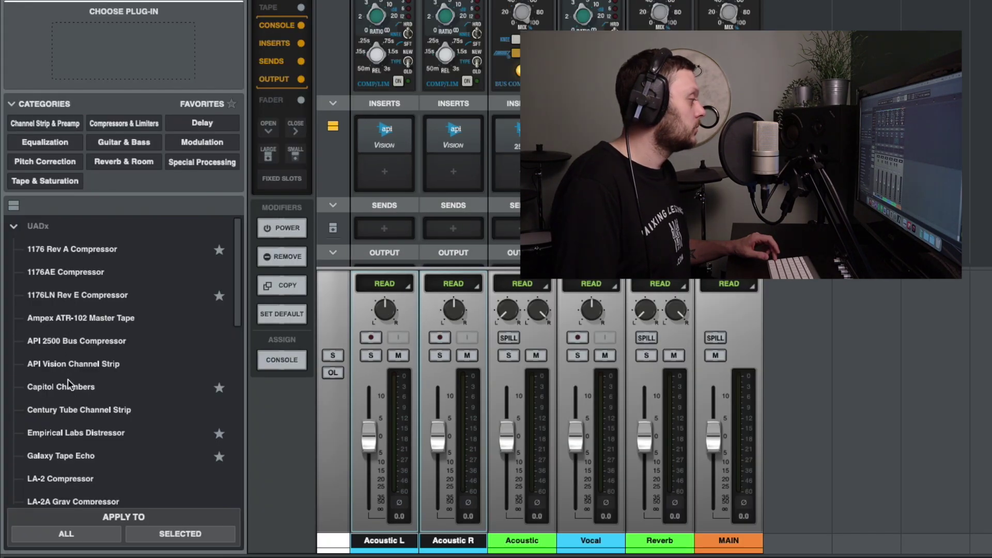
double_click(68, 387)
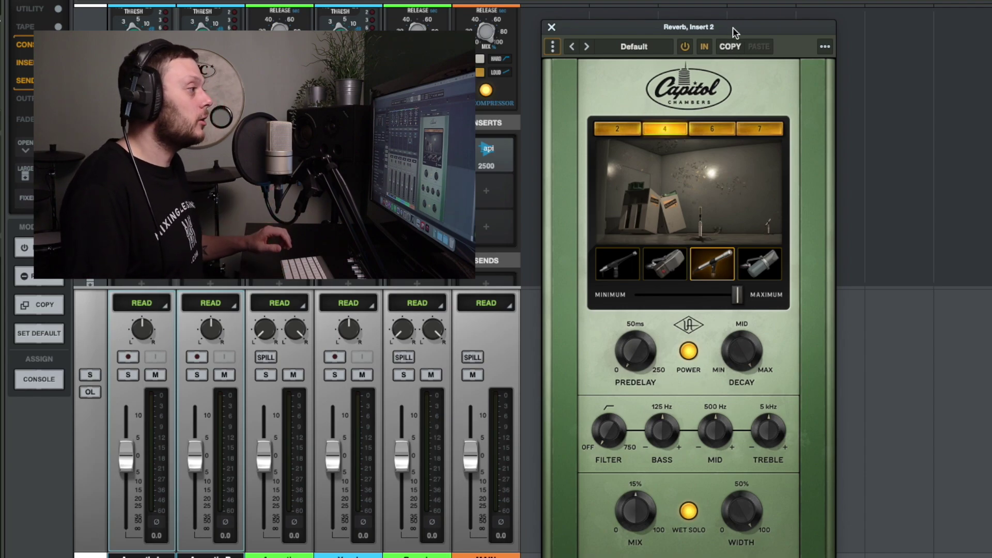
Switch Capitol Chambers from Default to the Chamber 4 Vocal preset
click(634, 48)
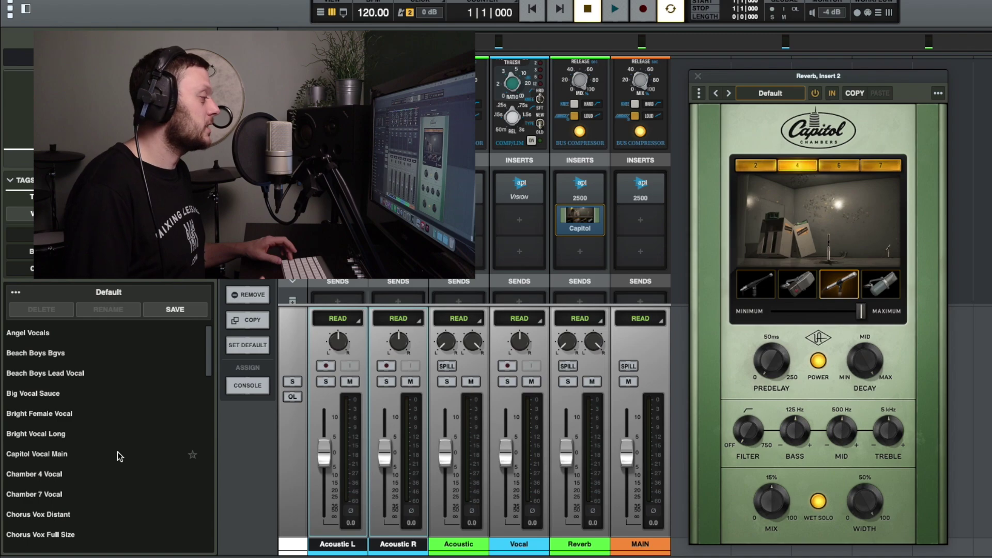
click(63, 477)
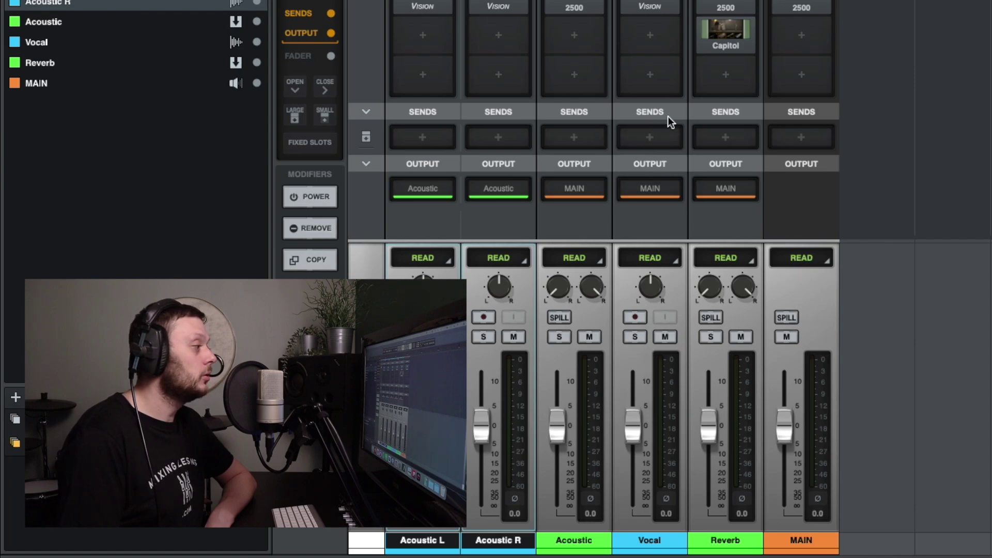
Add a Vocal send to the Reverb bus and set its level to -6.2
click(640, 135)
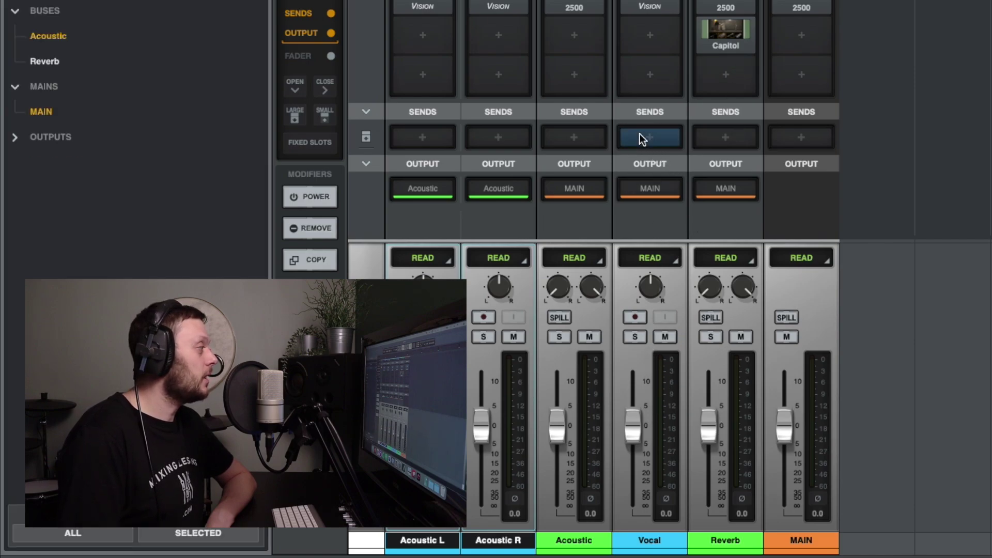
click(78, 61)
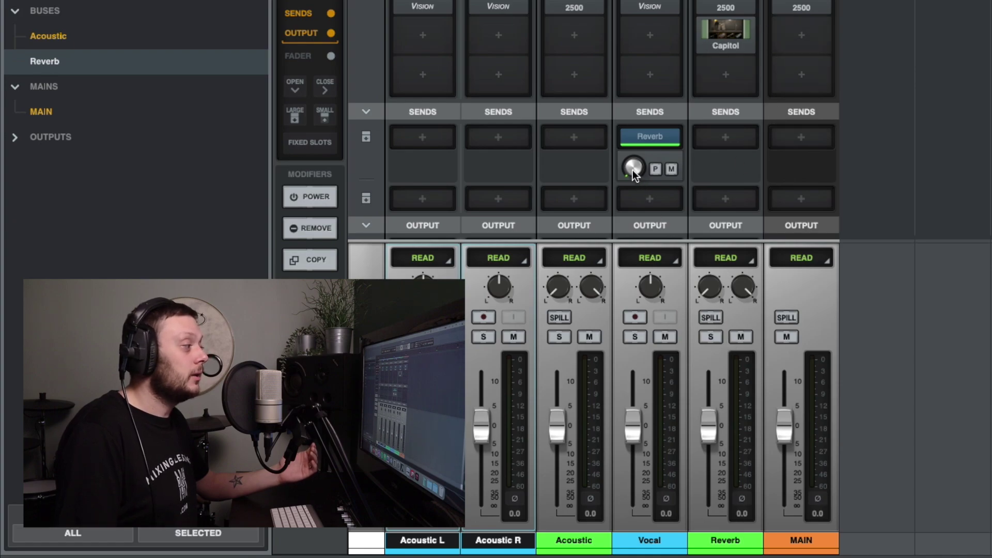
drag(636, 168, 631, 222)
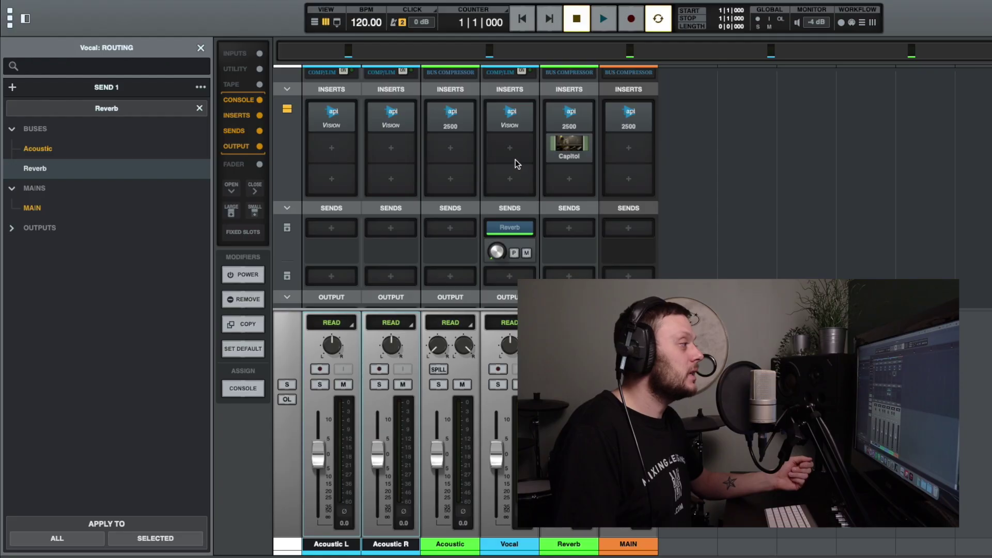
Insert the UADx LA-2 Compressor in the Vocal channel's second insert slot
click(650, 35)
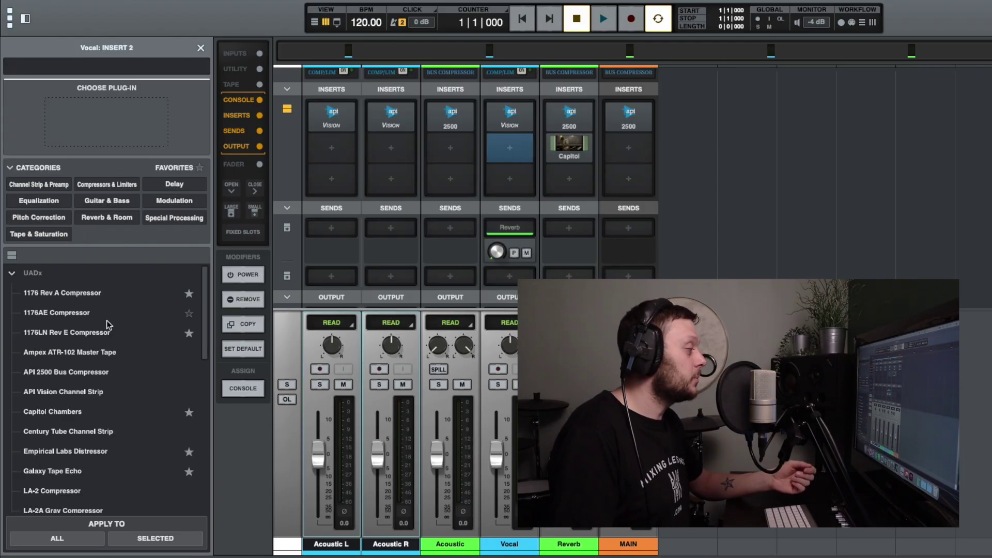
scroll(107, 321, down, 5)
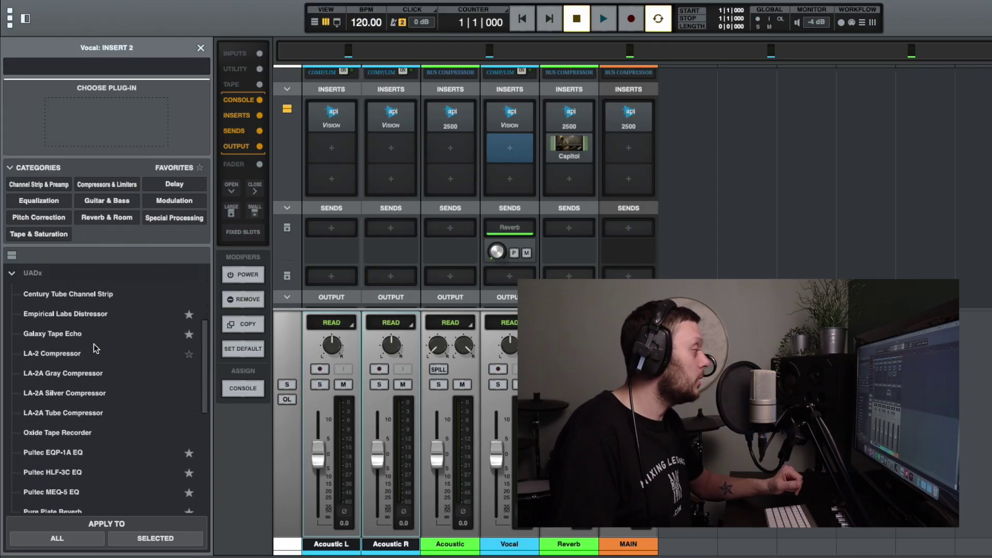
click(74, 356)
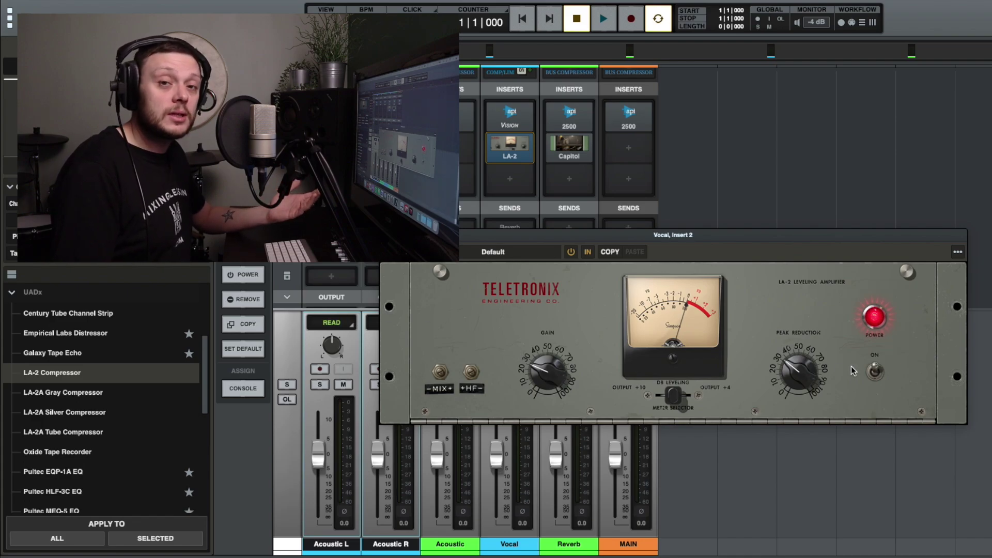
Load the Male Vocal preset on the Vocal LA-2 and close its plug-in window
click(494, 253)
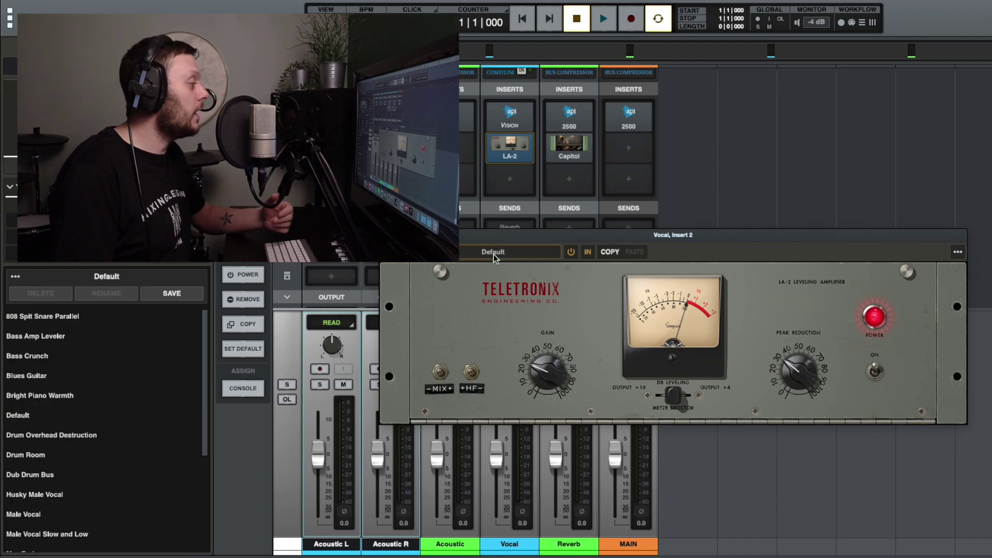
scroll(125, 335, down, 5)
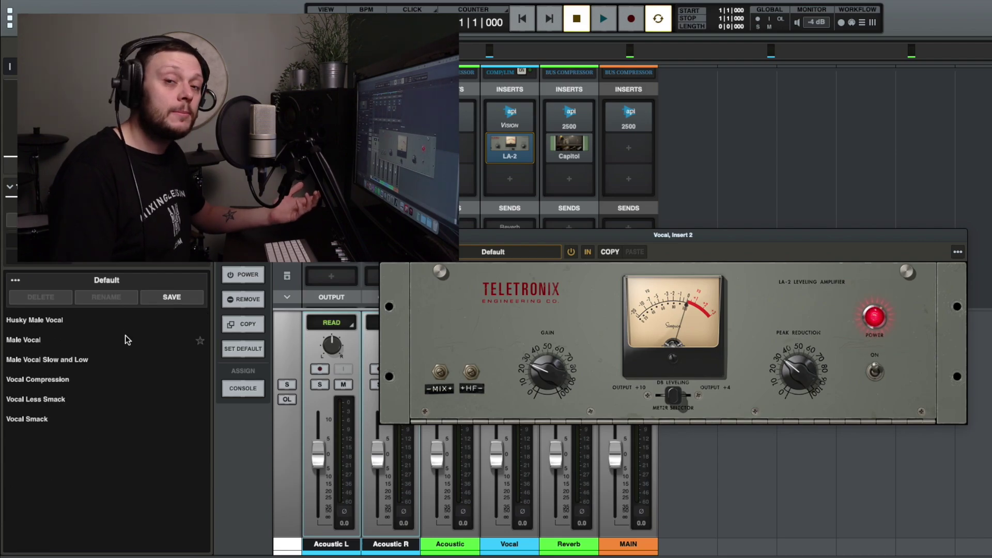
click(116, 340)
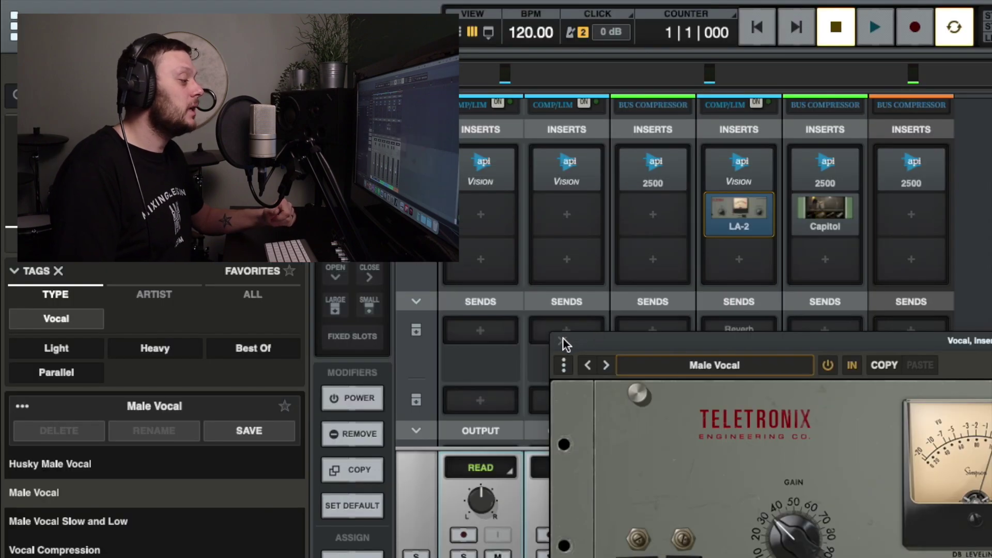
click(386, 235)
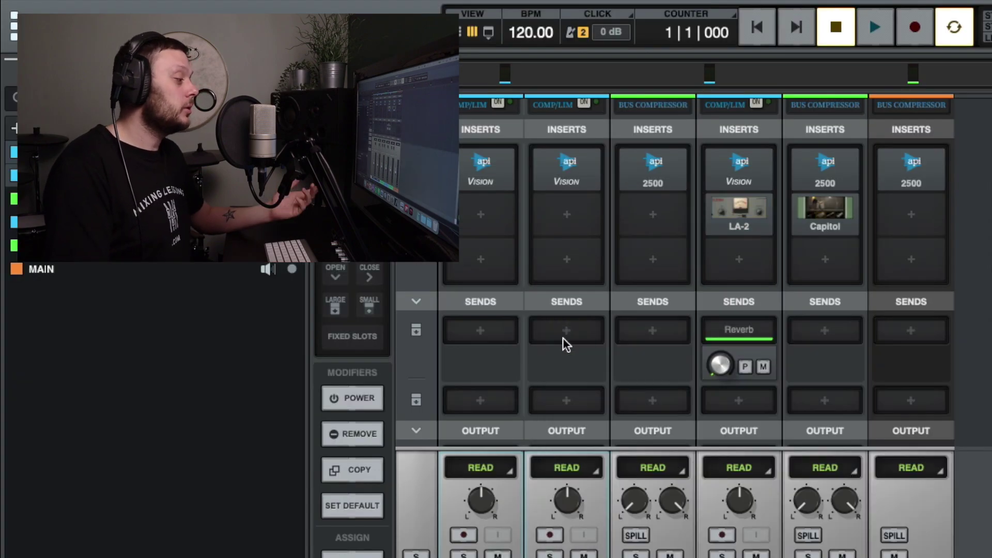
Expand the full plug-in panels in the channel strips and reveal the Vocal's Vision input section
click(773, 237)
scroll(773, 237, up, 2)
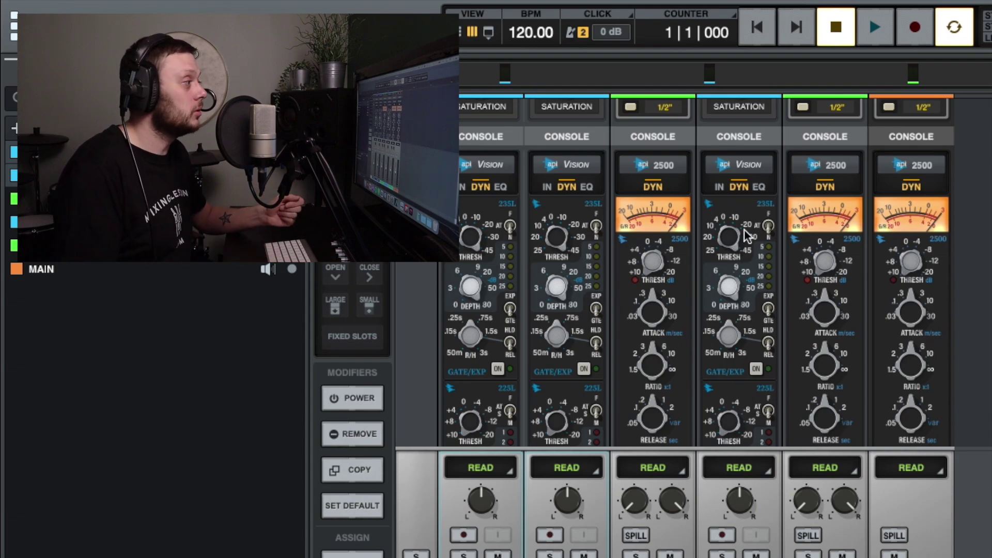
click(719, 185)
scroll(742, 275, down, 2)
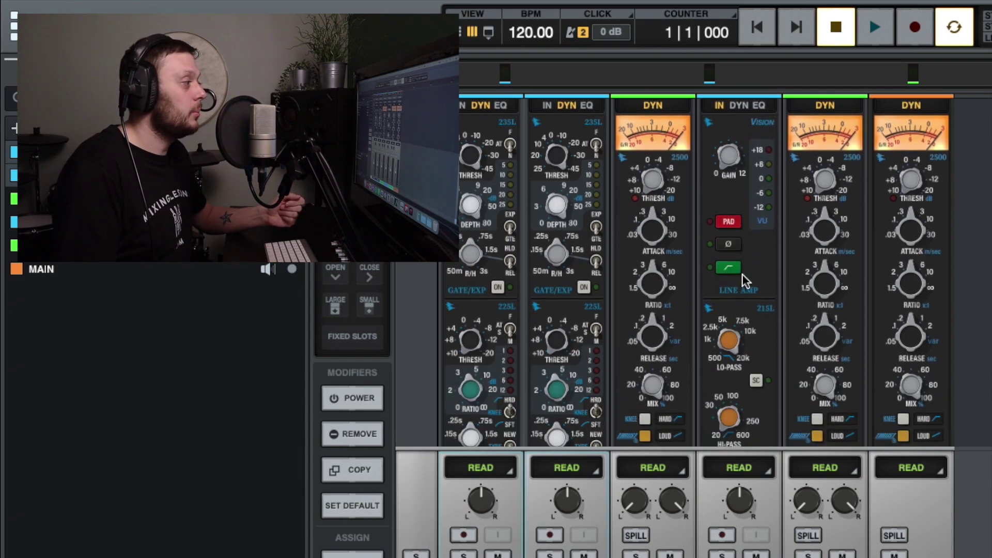
scroll(742, 276, down, 2)
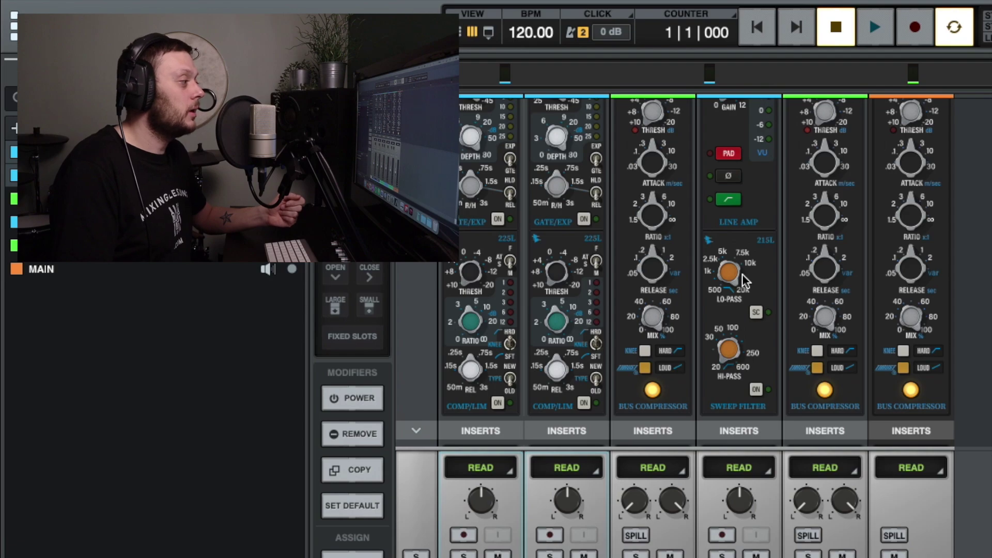
Switch on the Vocal's 215L sweep filter and raise its high-pass cutoff
click(757, 389)
click(726, 353)
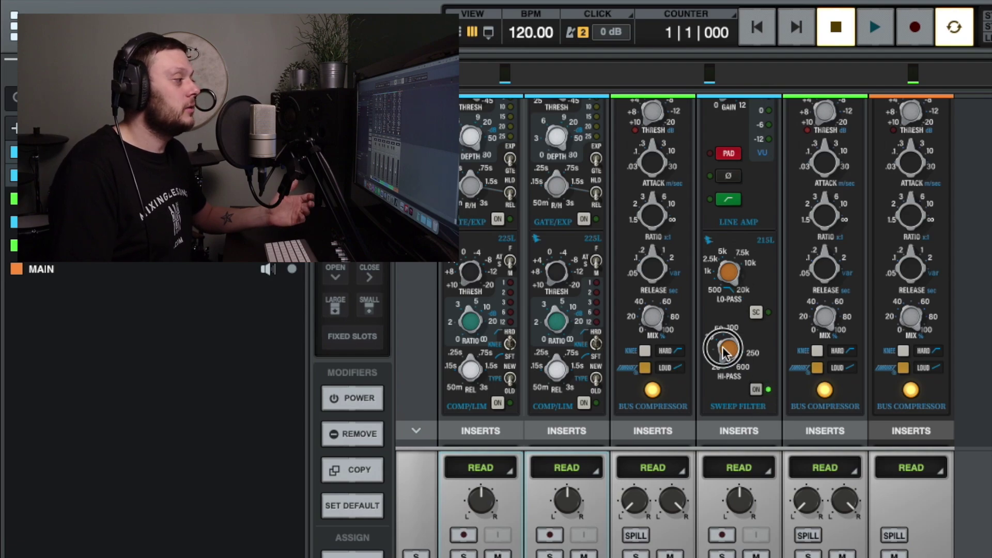
drag(726, 352, 723, 239)
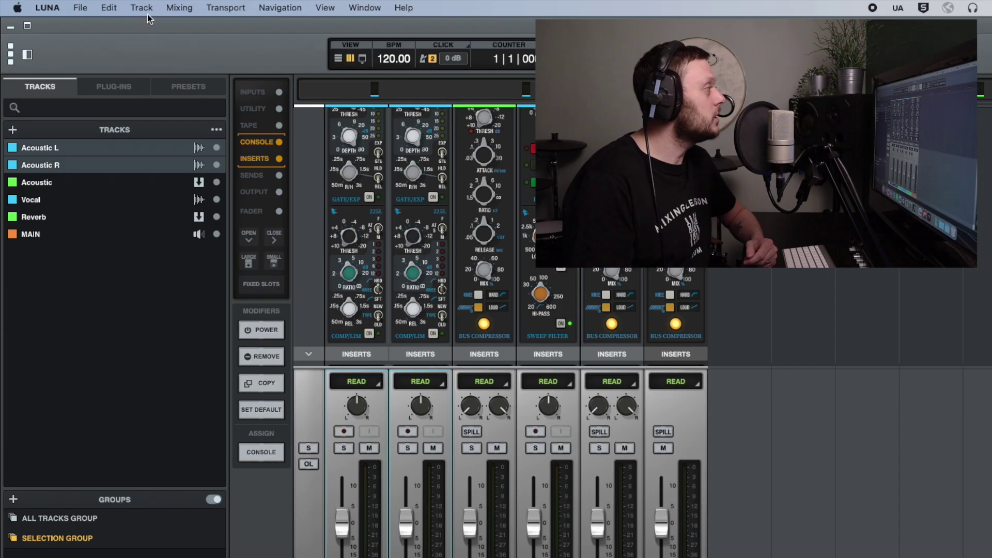
Bring up LUNA's File menu
click(80, 7)
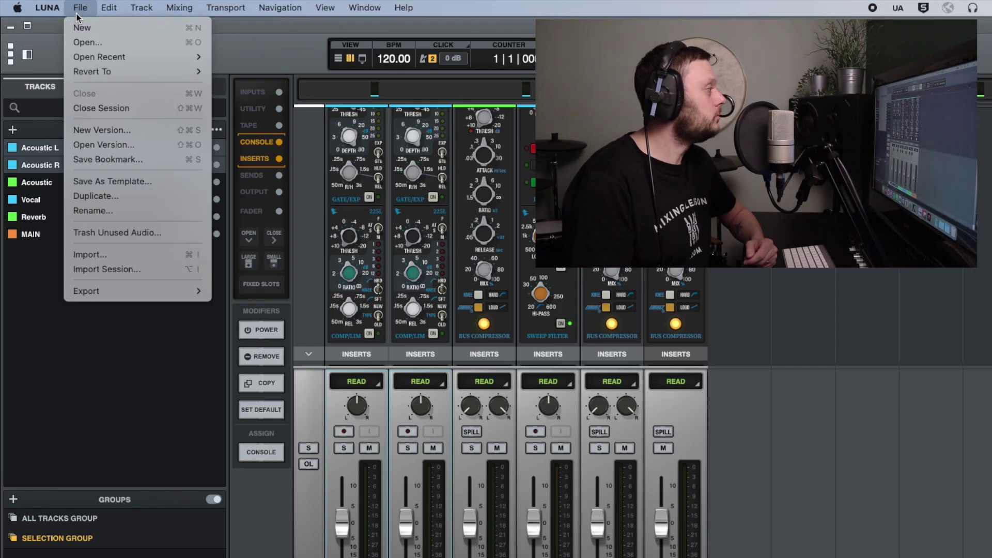
Save a template named 'Song writing template' with notes 'L & R acoustic 1 vocal' and '1 reverb'
click(133, 181)
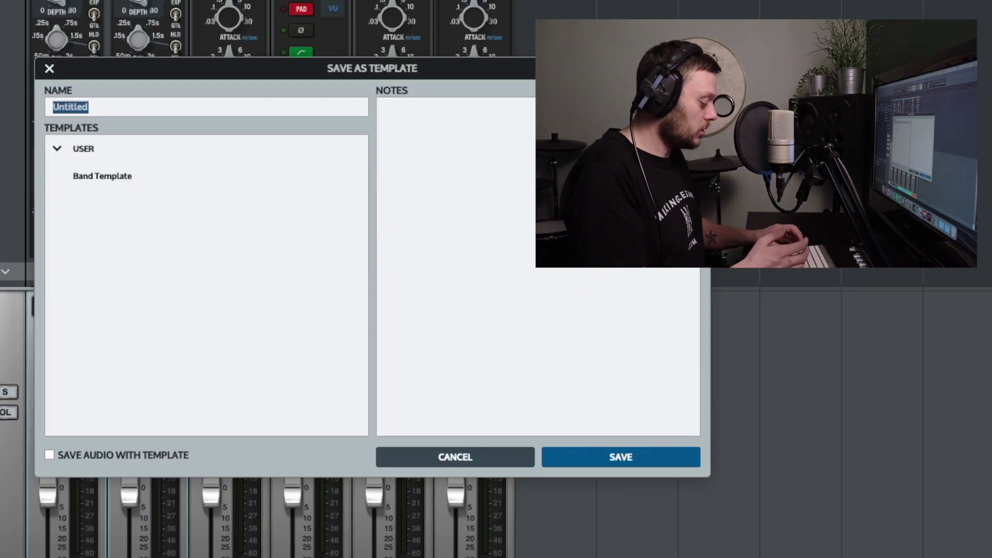
text(So)
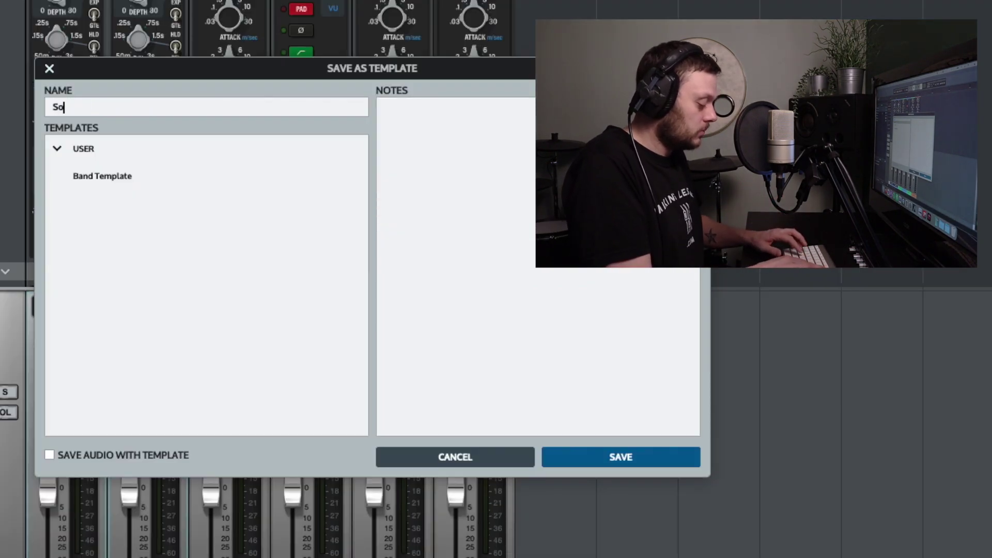
text(ng writing )
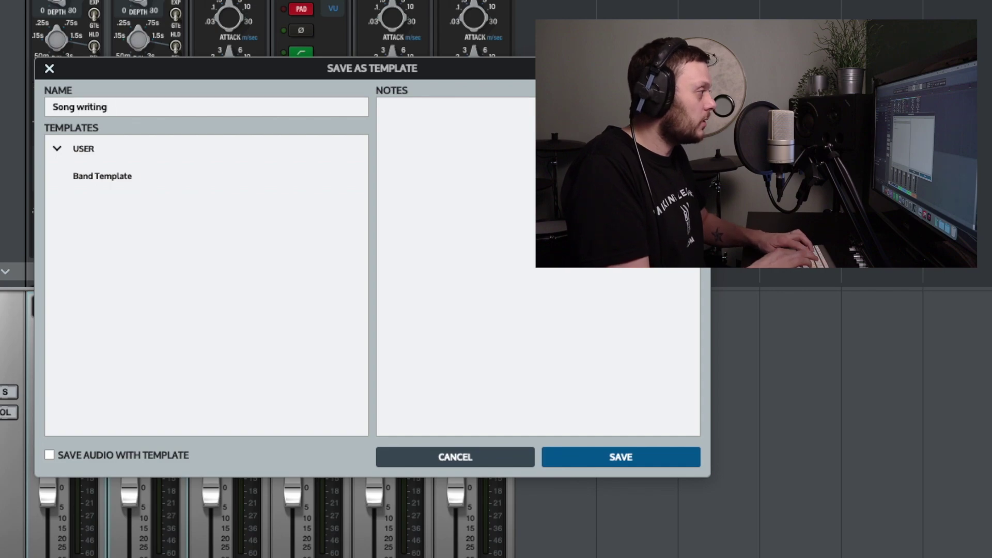
text(template)
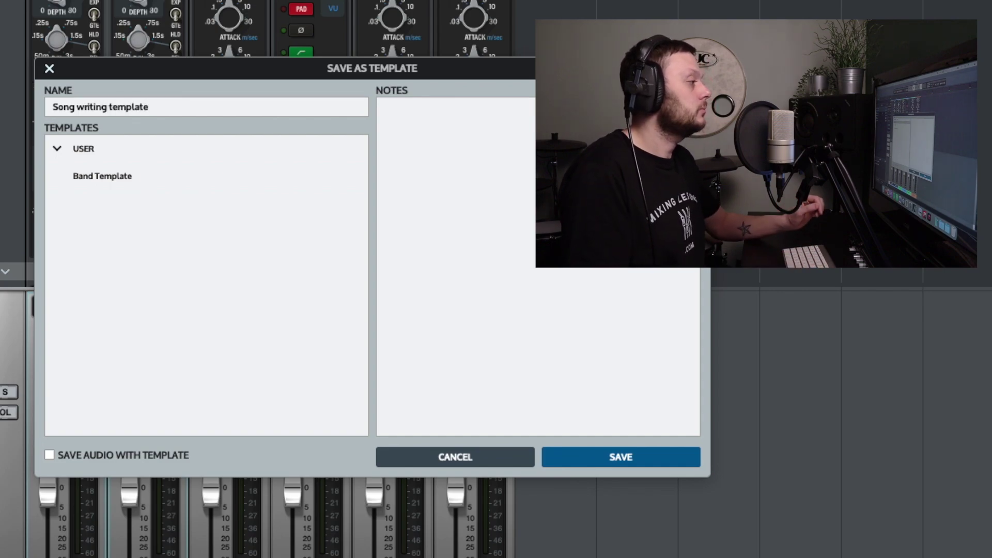
click(493, 172)
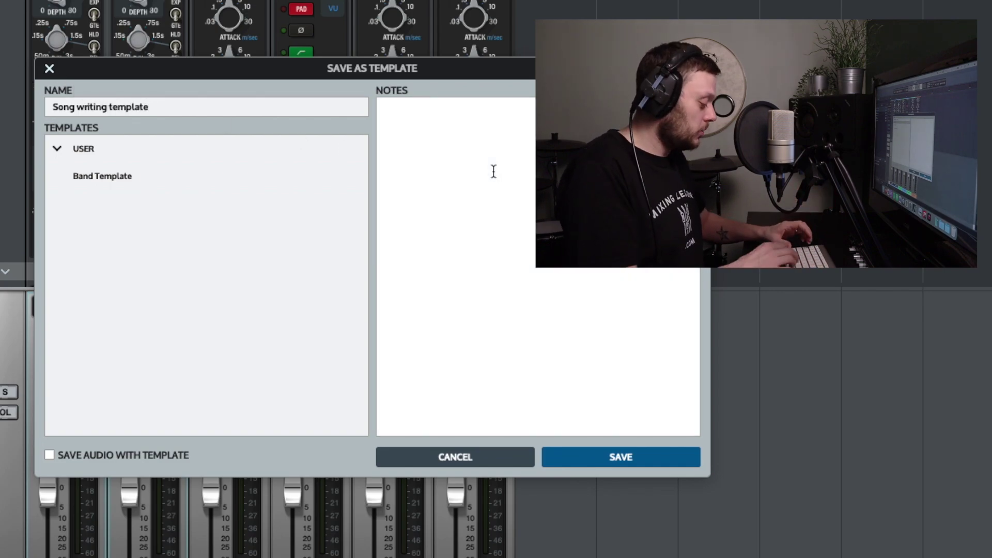
text(L)
text( & R ano)
key(BackSpace)
key(BackSpace)
key(BackSpace)
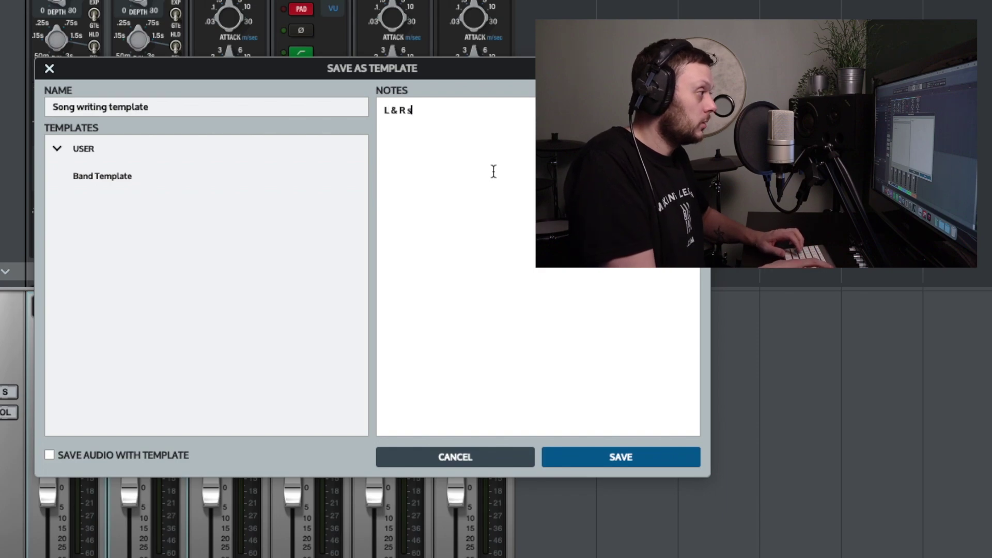
text(acoustic )
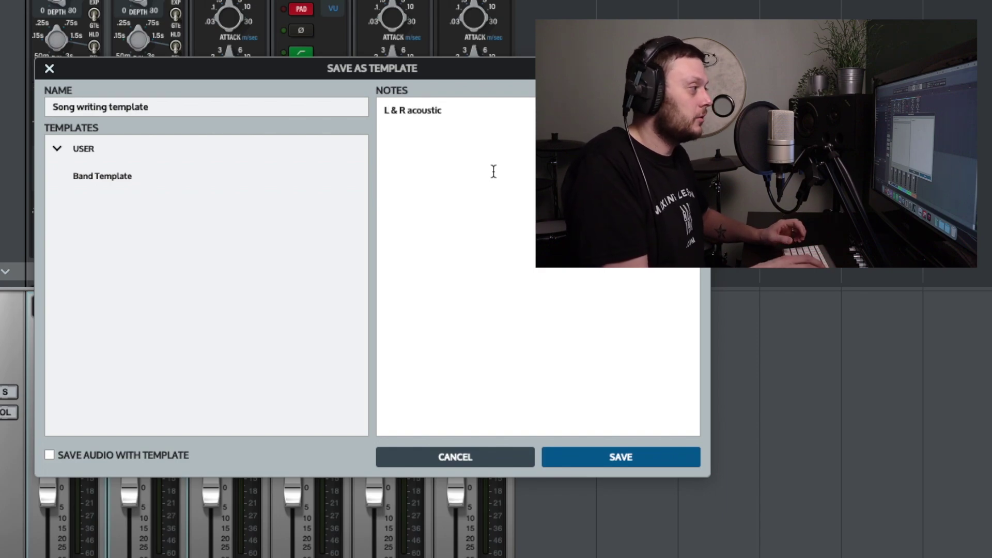
text(1 voc)
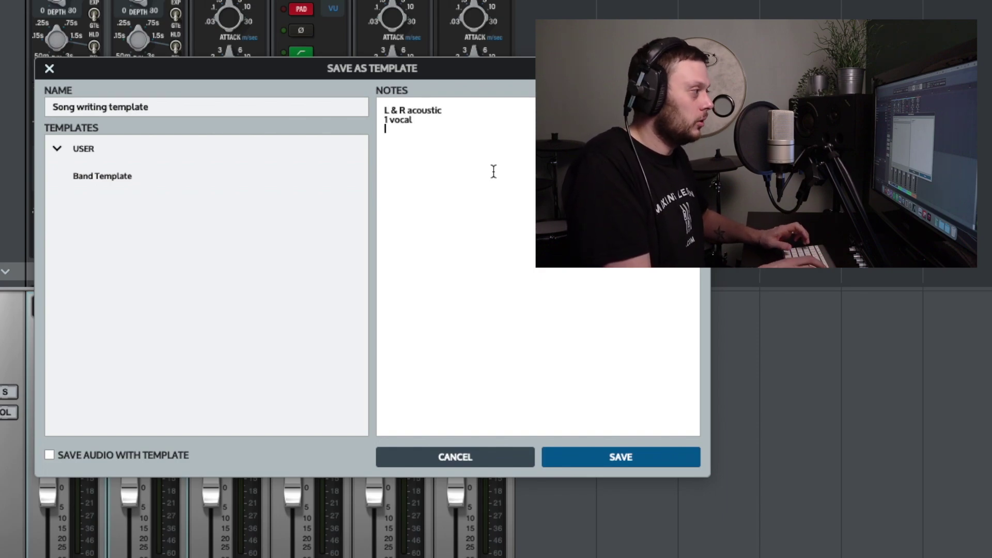
text(al)
key(Return)
text(1 reverb)
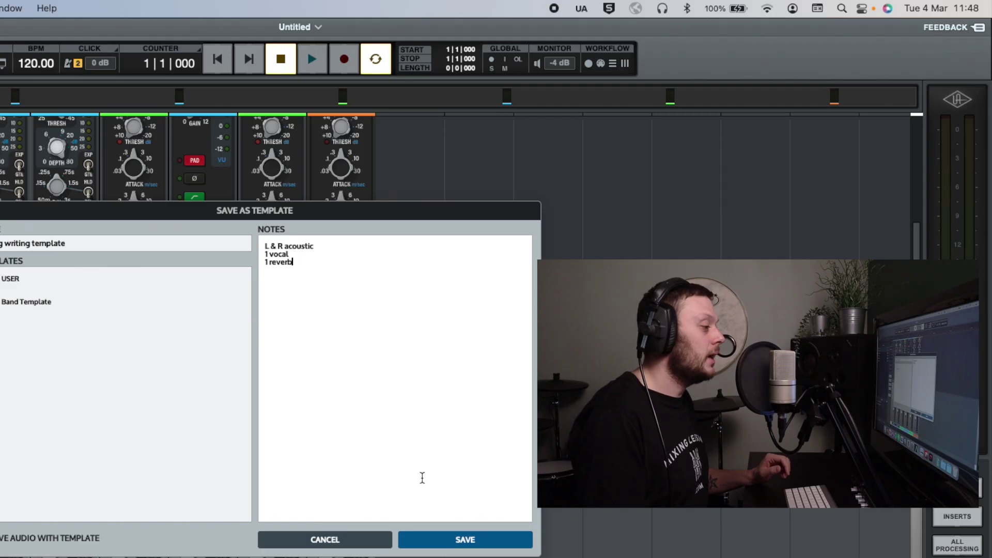
click(600, 459)
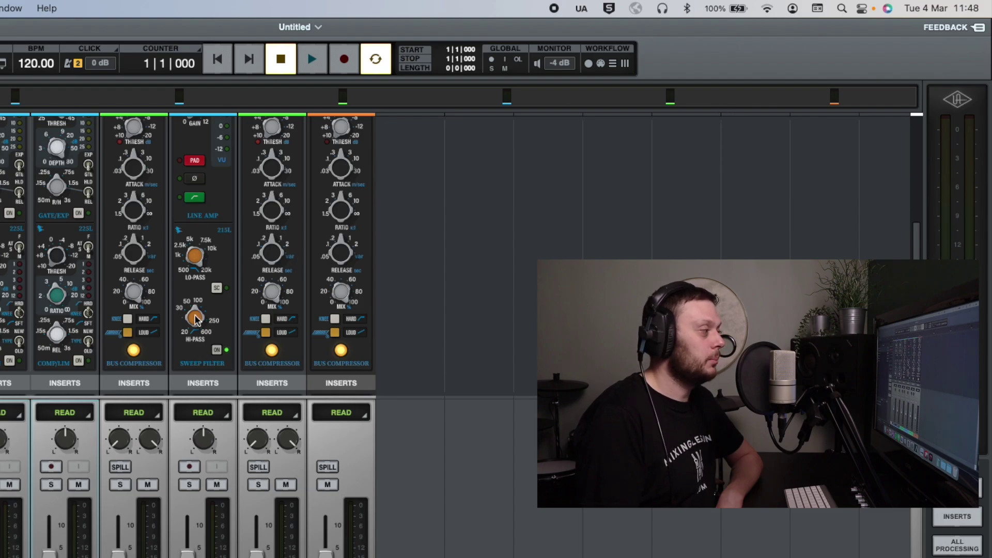
Load the UADx Pultec HLF-3C EQ into the Vocal's second insert, replacing the LA-2
scroll(198, 345, down, 3)
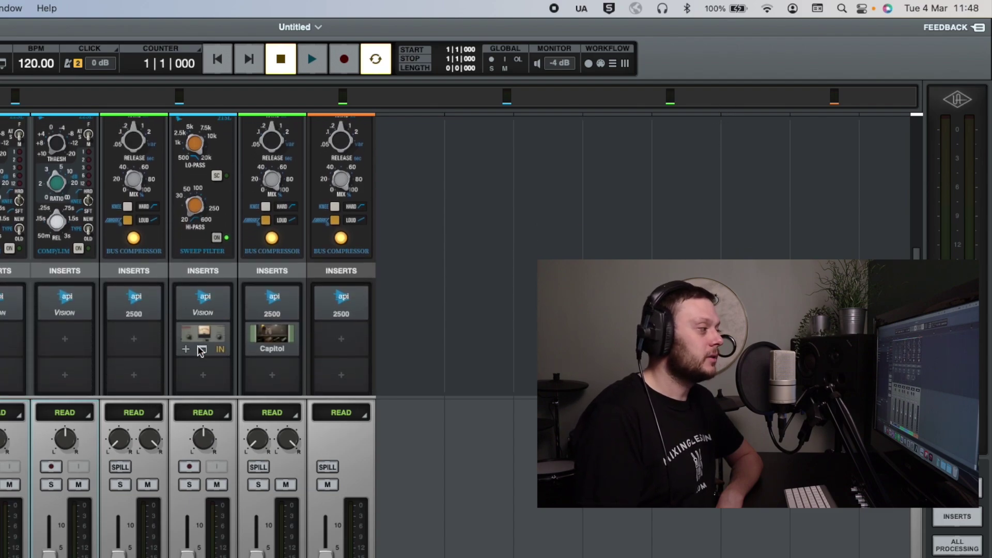
scroll(198, 345, down, 2)
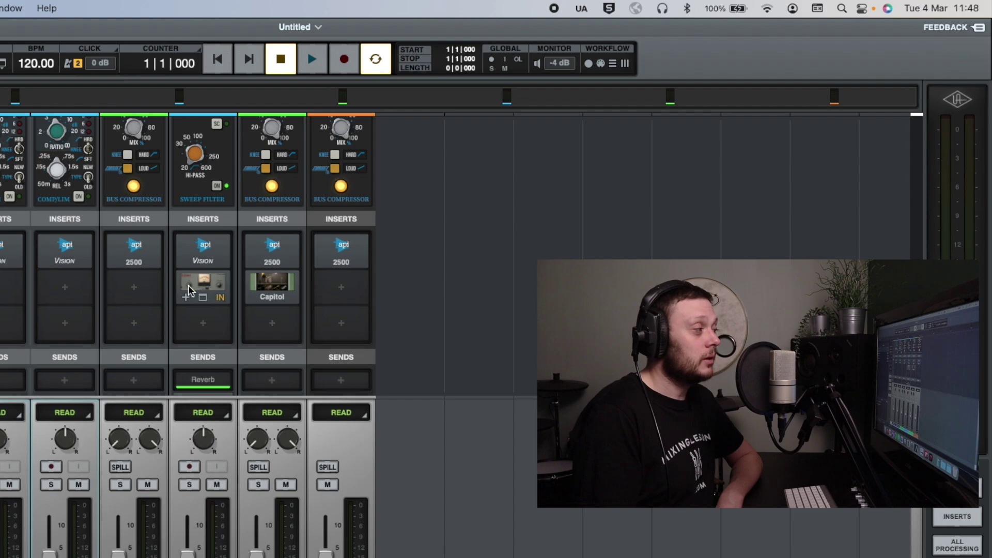
click(186, 298)
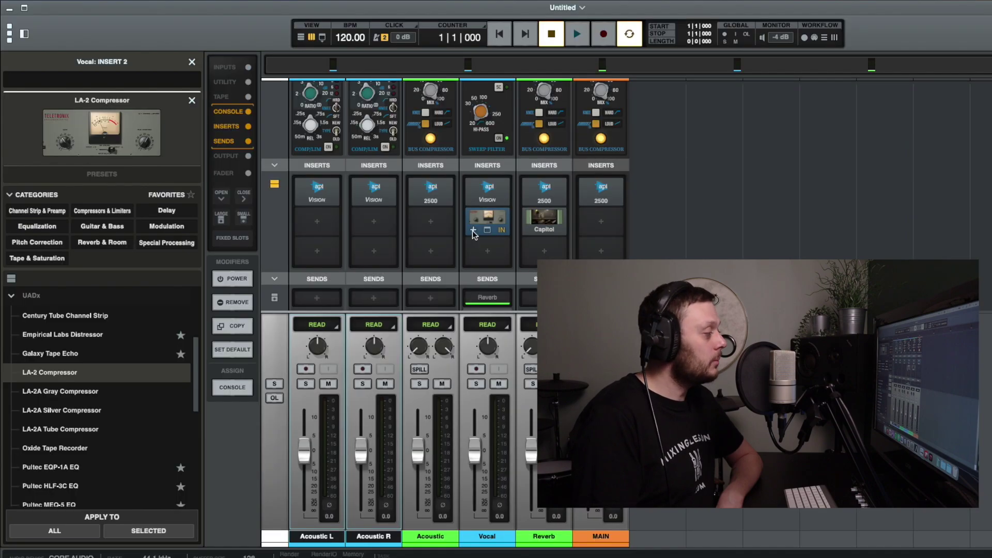
scroll(139, 399, down, 3)
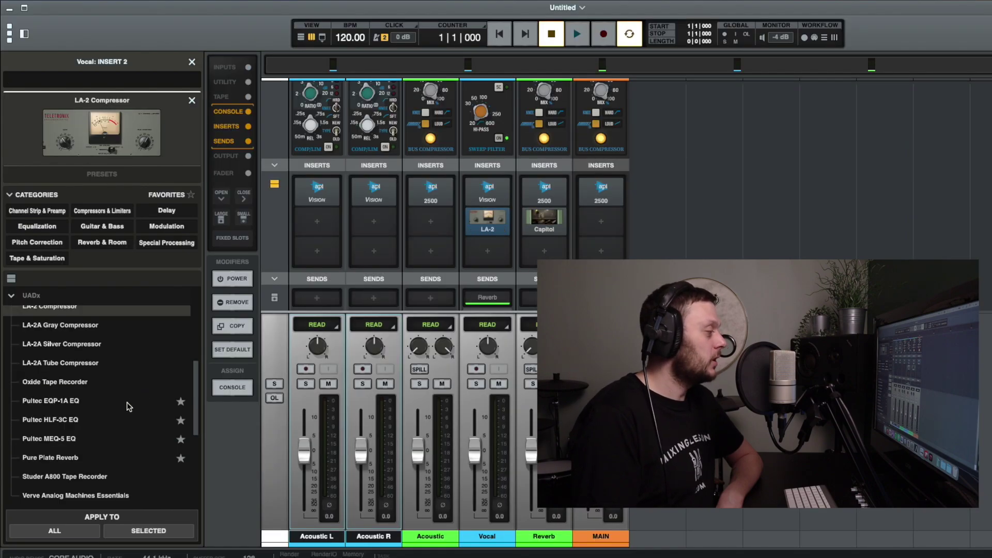
click(105, 420)
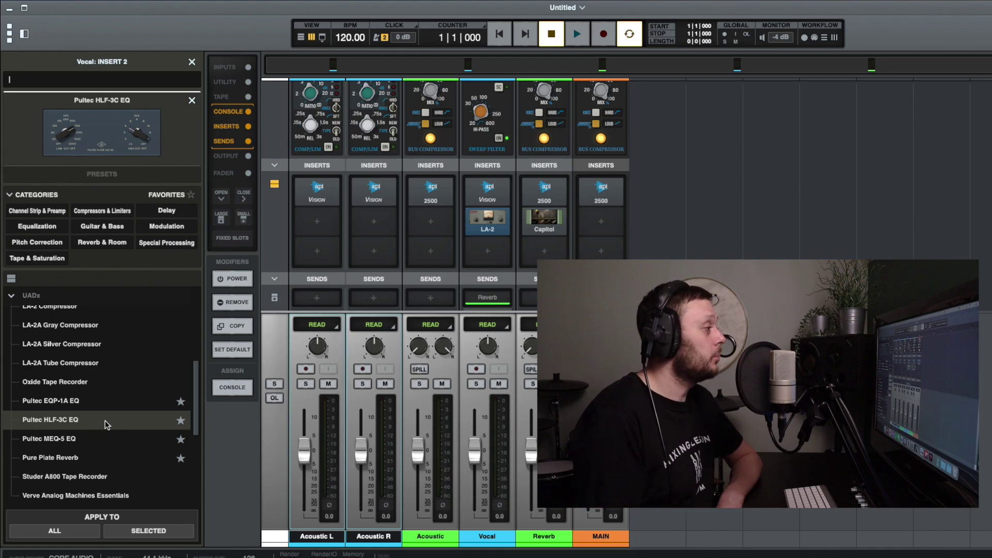
double_click(104, 420)
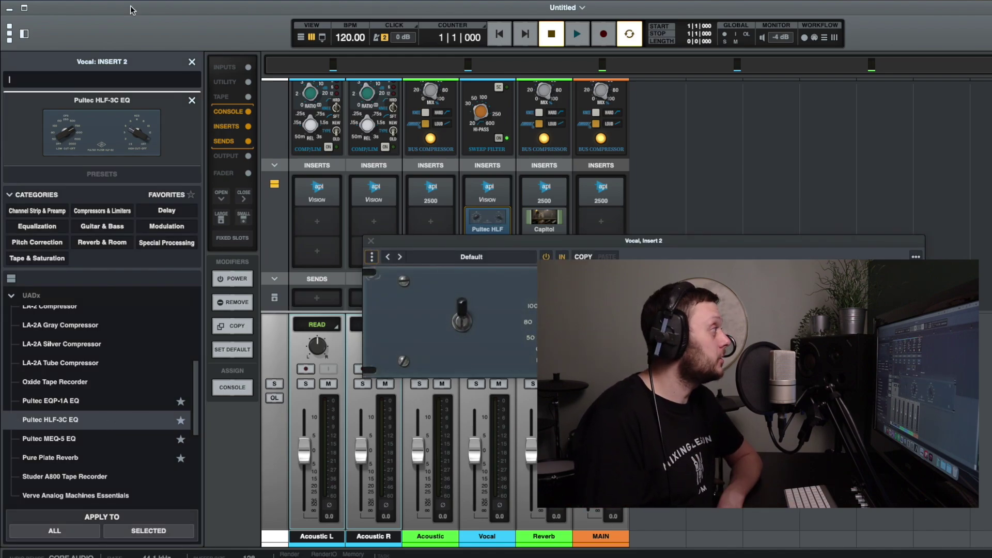
Overwrite 'Song writing template' with the current session via Save As Template and confirm REPLACE
click(71, 1)
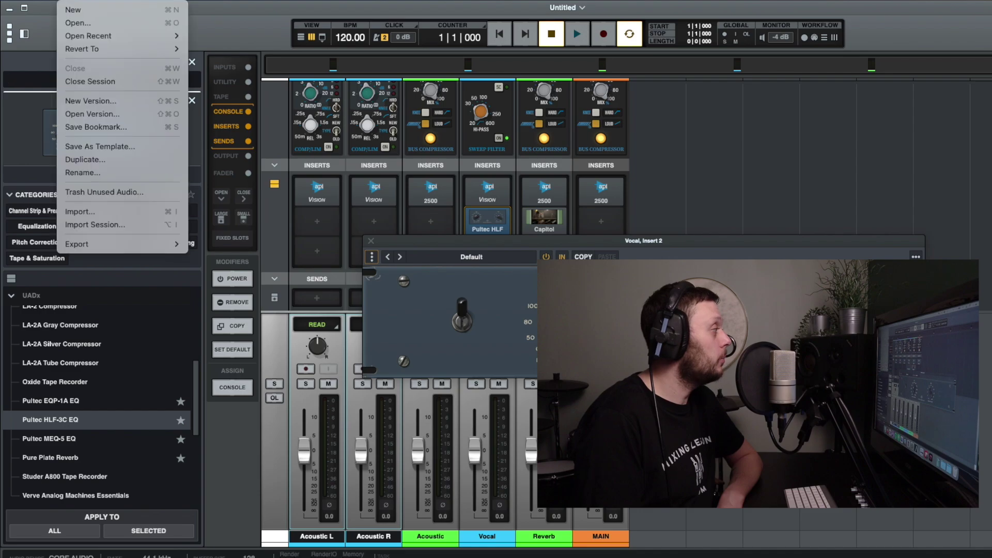
click(104, 149)
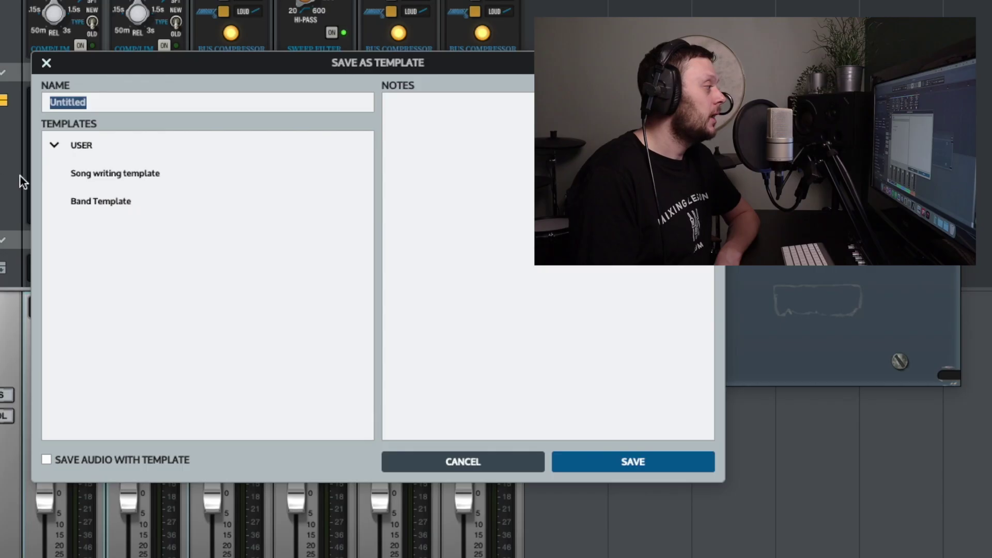
click(362, 228)
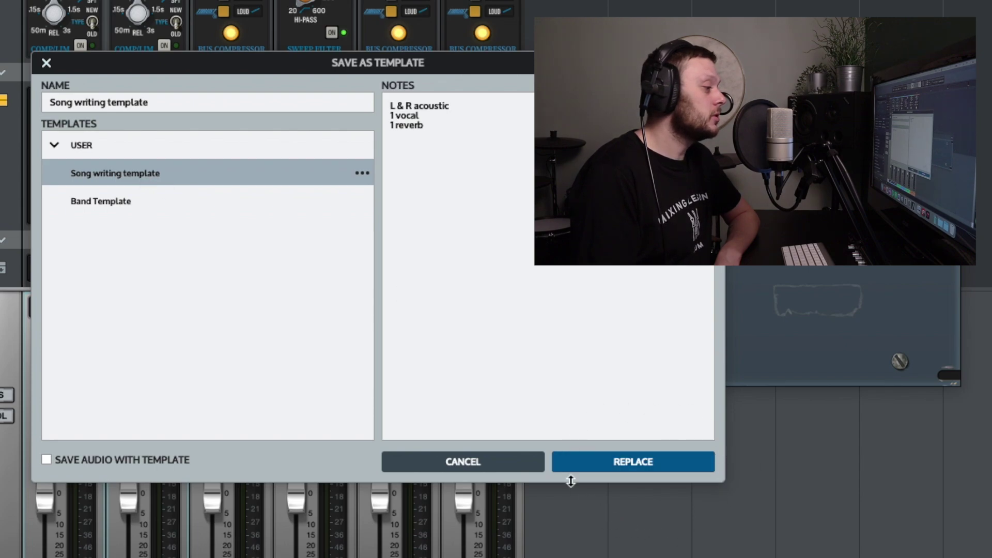
click(656, 460)
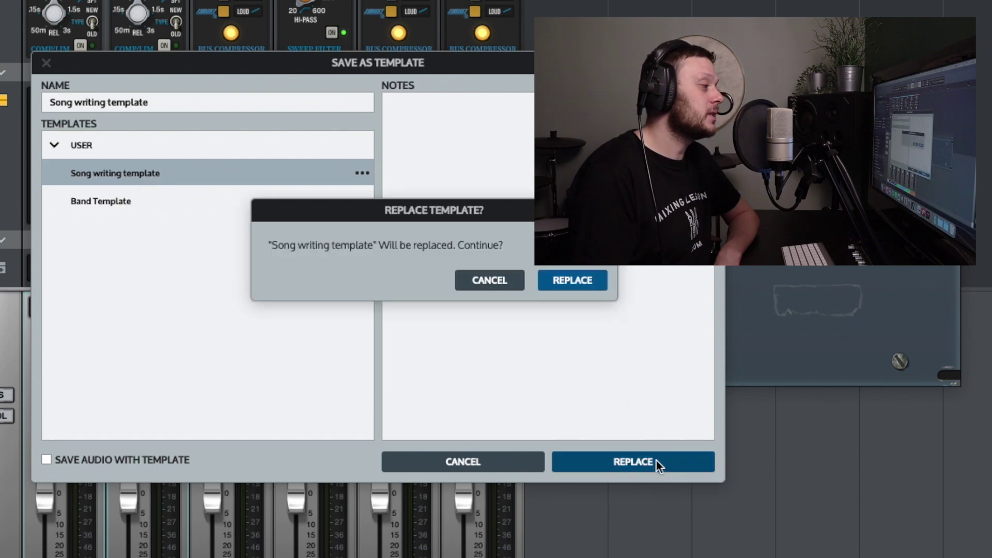
click(569, 280)
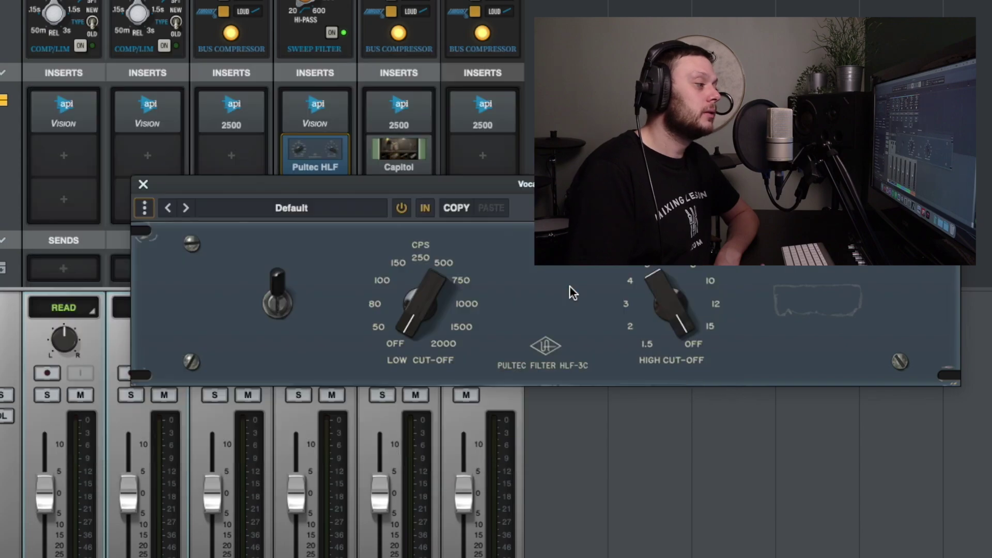